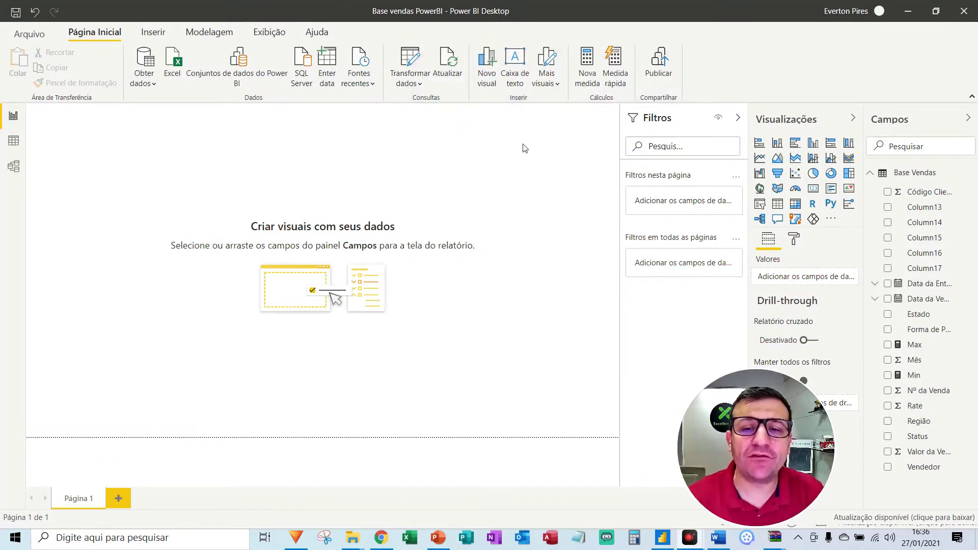
# - Look over the rows of the Base Vendas table in the data view and return to the report page
pyautogui.click(15, 142)
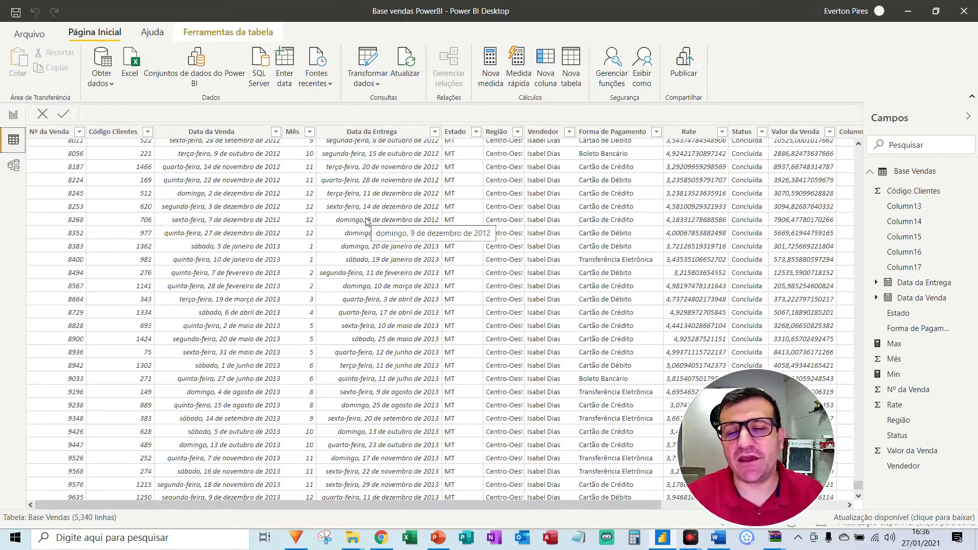
pyautogui.click(14, 116)
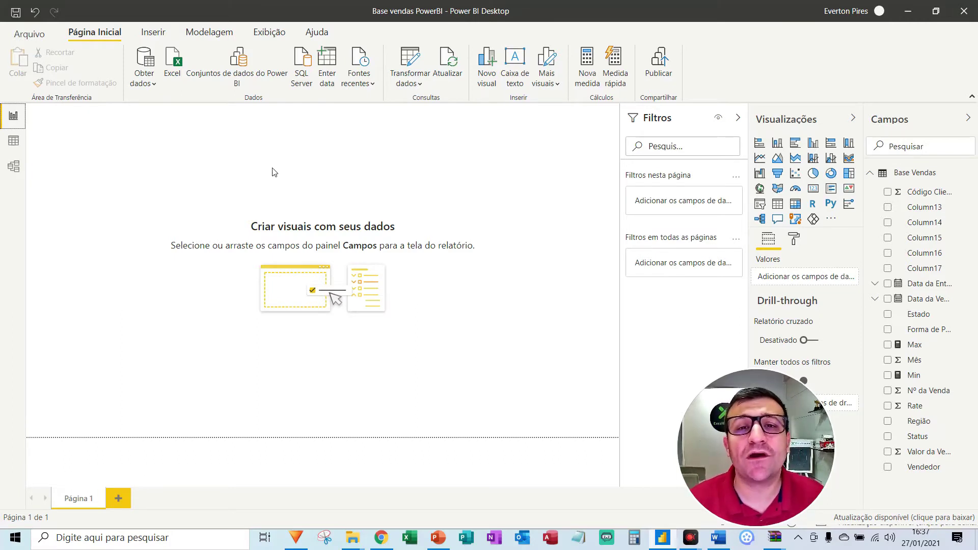
# - Insert a table visual, enlarge it, place it mid-page and fill it with the Vendedor and Valor da Venda fields
pyautogui.click(777, 204)
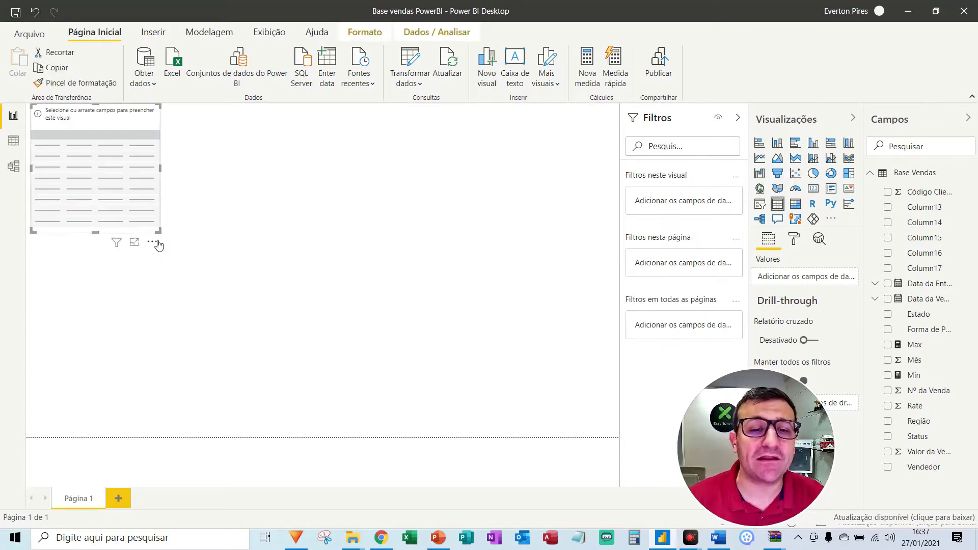
pyautogui.moveTo(159, 232); pyautogui.dragTo(268, 412)
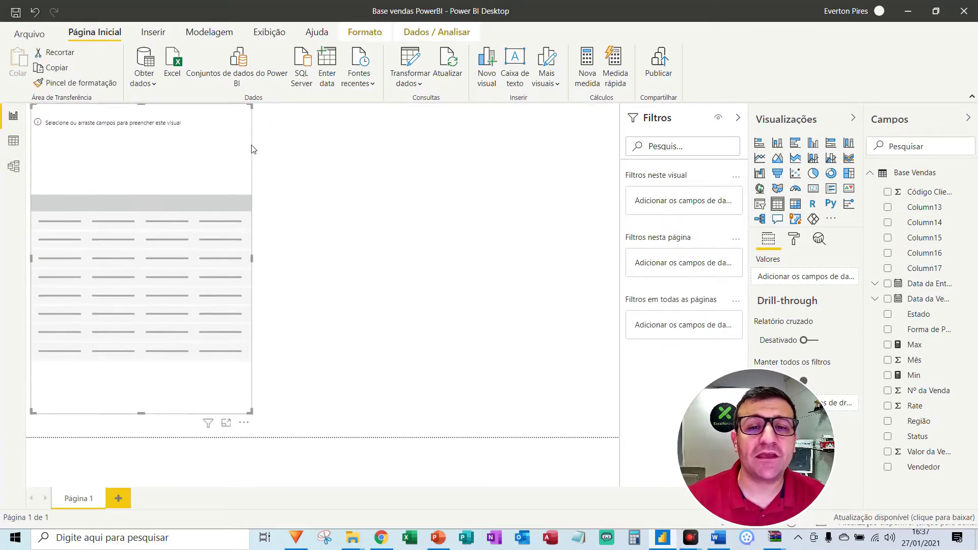
pyautogui.moveTo(265, 153); pyautogui.dragTo(436, 158)
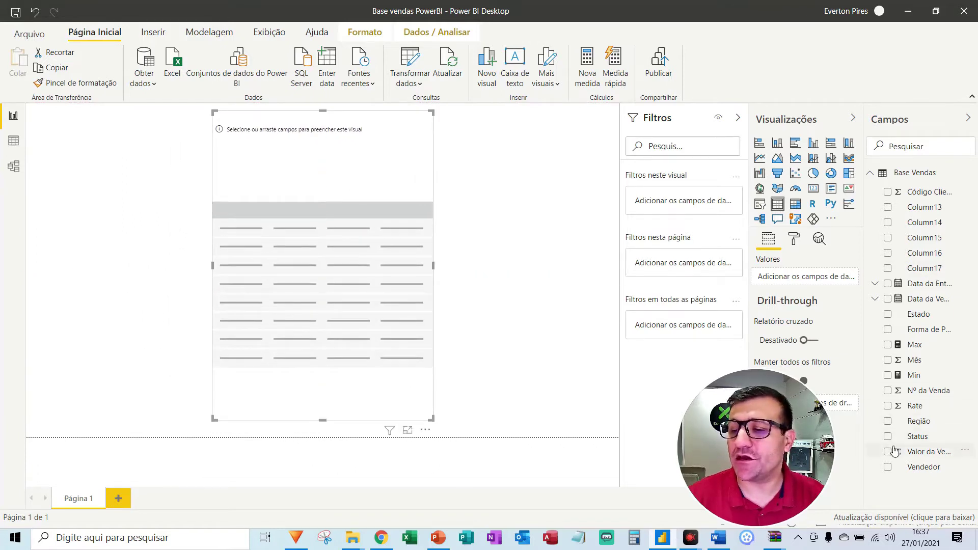
pyautogui.click(888, 467)
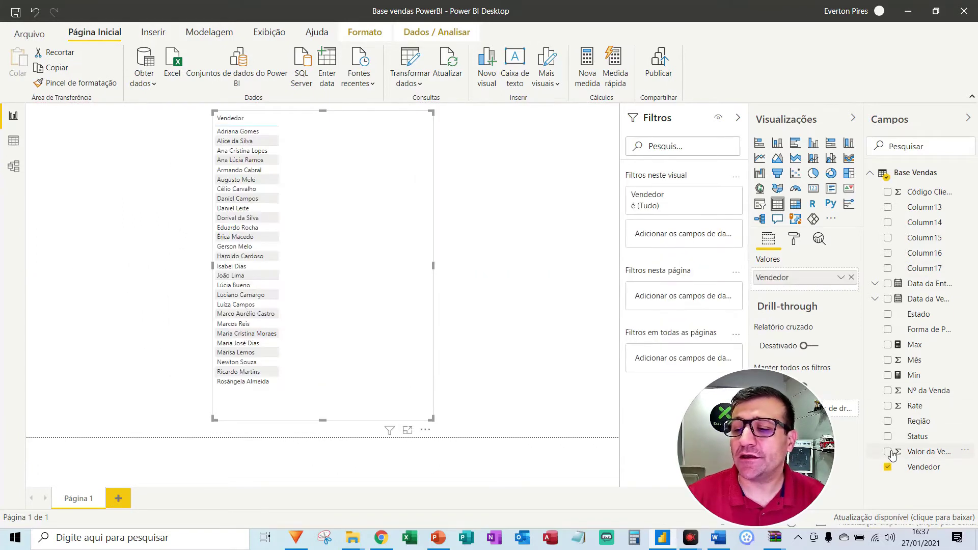
pyautogui.click(888, 452)
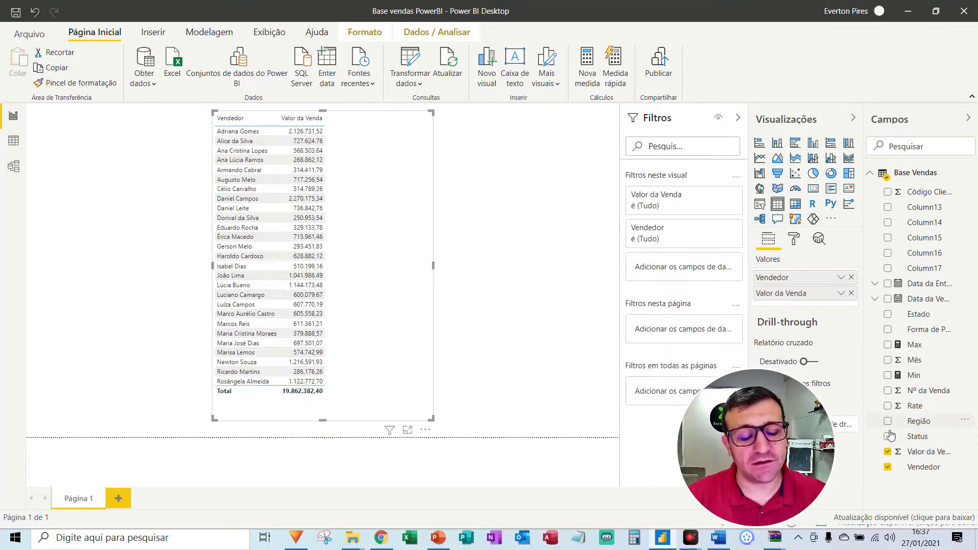
pyautogui.click(816, 398)
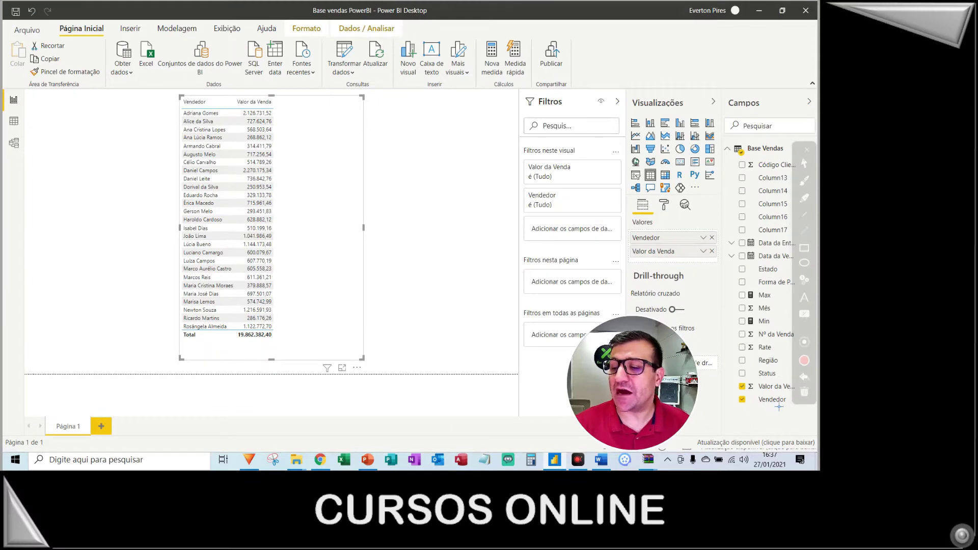
pyautogui.moveTo(912, 467)
pyautogui.mouseDown()
pyautogui.moveTo(799, 298)
pyautogui.moveTo(332, 188)
pyautogui.mouseUp()
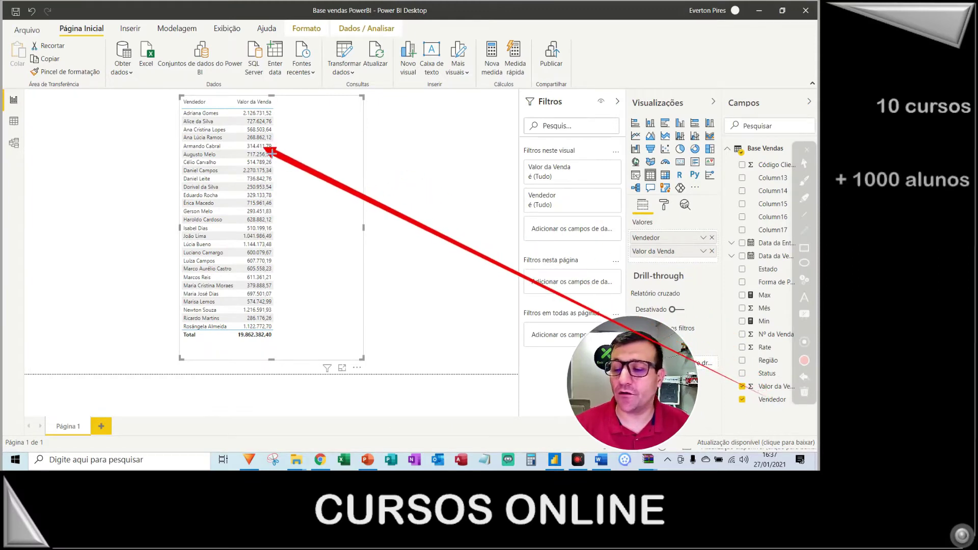
pyautogui.moveTo(748, 366)
pyautogui.mouseDown()
pyautogui.moveTo(604, 201)
pyautogui.moveTo(679, 259)
pyautogui.mouseUp()
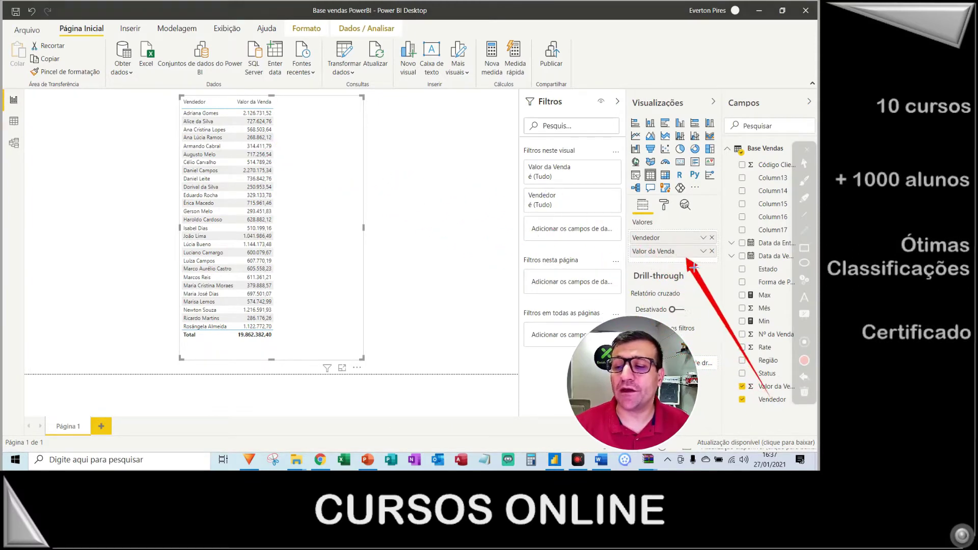
pyautogui.moveTo(769, 401)
pyautogui.mouseDown()
pyautogui.moveTo(747, 413)
pyautogui.moveTo(745, 400)
pyautogui.mouseUp()
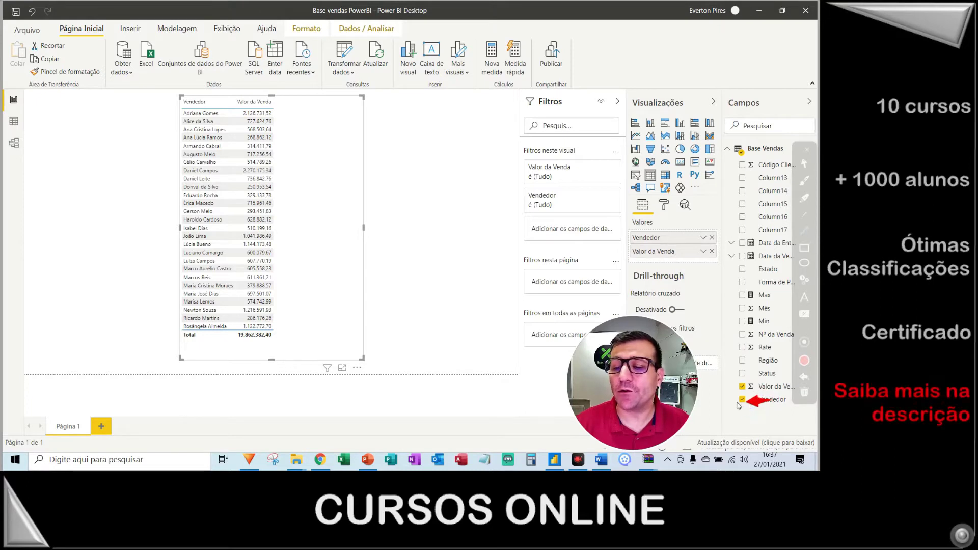
pyautogui.press('Escape')
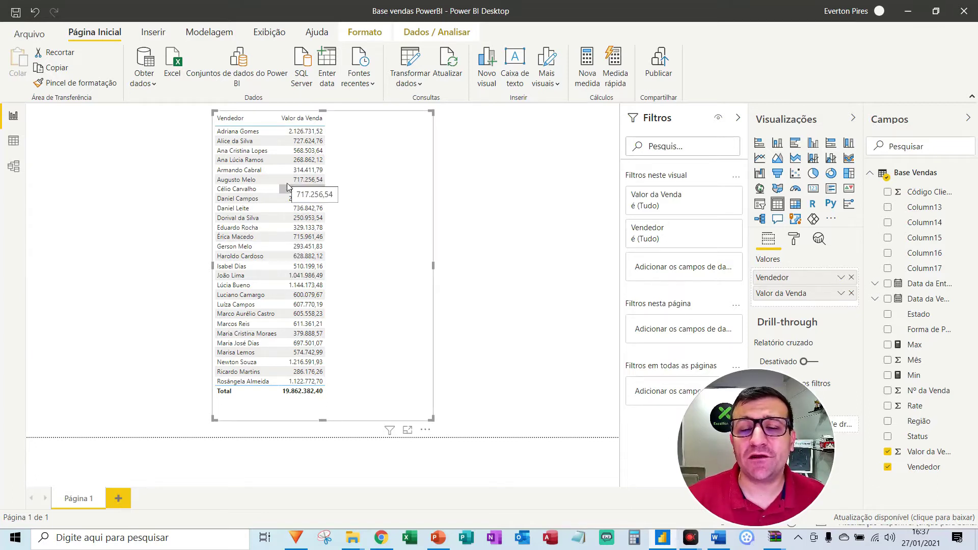
# - Narrow the sales table to fit its two columns and shift it slightly to the right on the page
pyautogui.moveTo(434, 266); pyautogui.dragTo(337, 255)
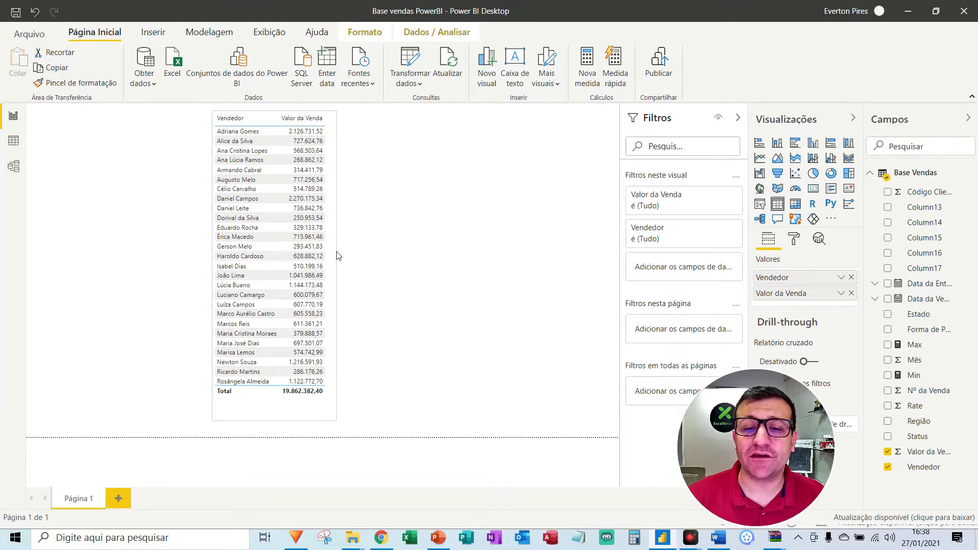
pyautogui.click(346, 142)
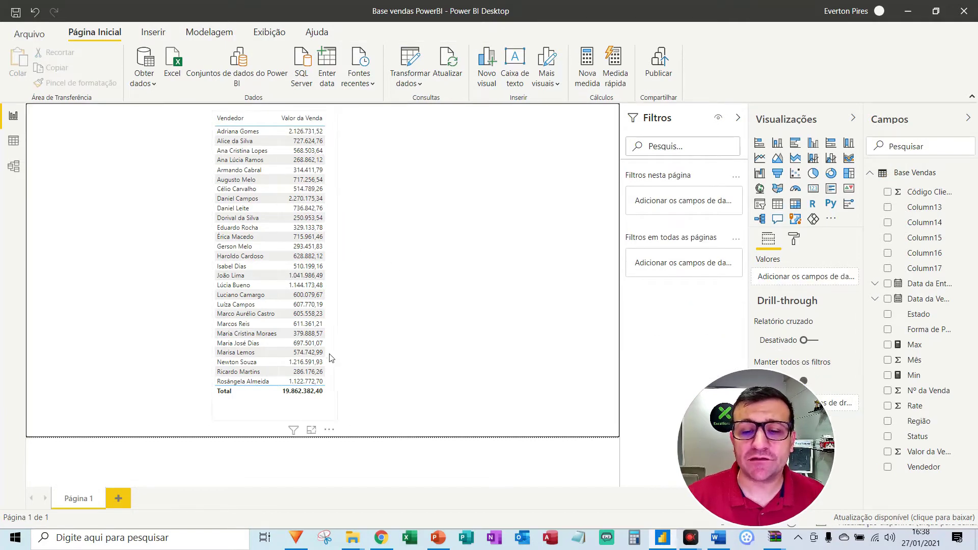
pyautogui.moveTo(330, 430); pyautogui.dragTo(369, 434)
pyautogui.click(193, 238)
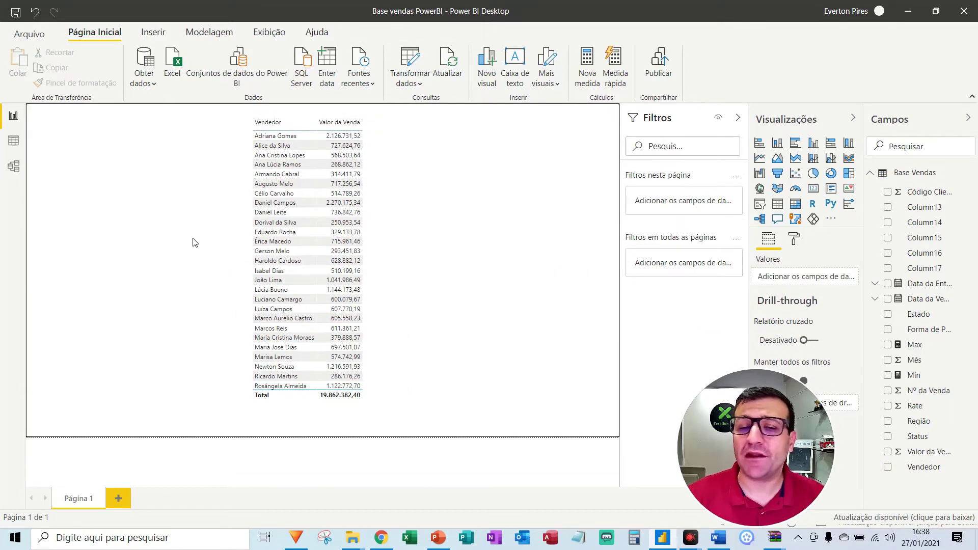
# - Add a slicer beside the sales table and assign the Vendedor field to it
pyautogui.click(759, 204)
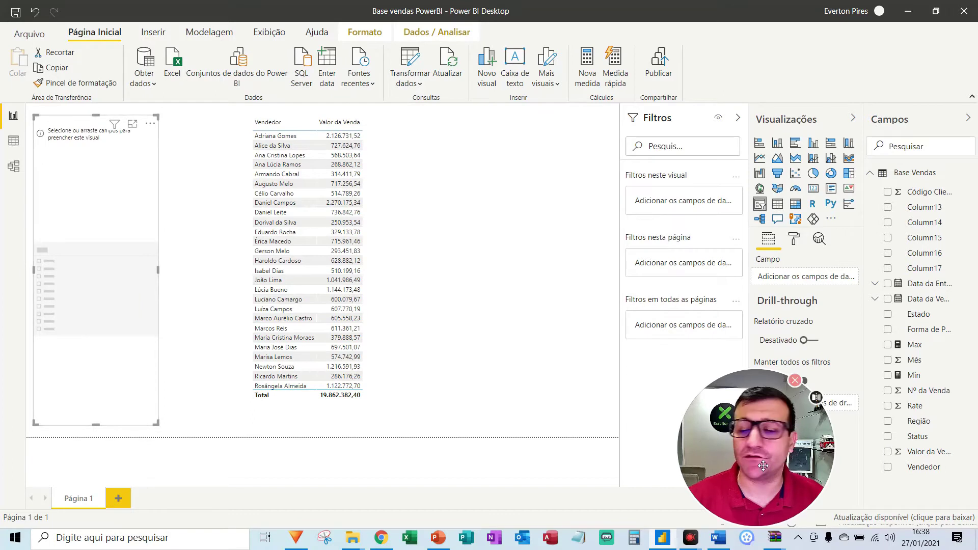
pyautogui.moveTo(926, 471); pyautogui.dragTo(100, 207)
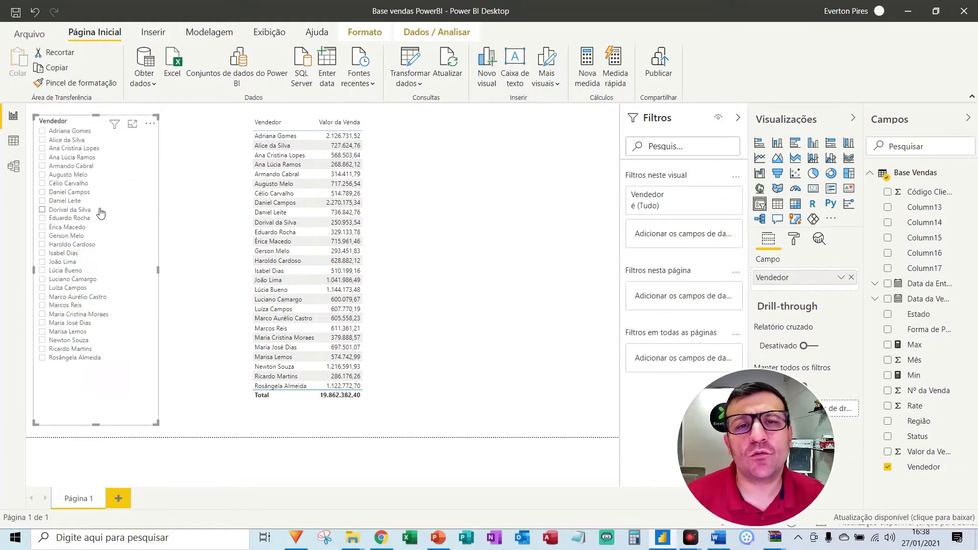
pyautogui.press('F5')
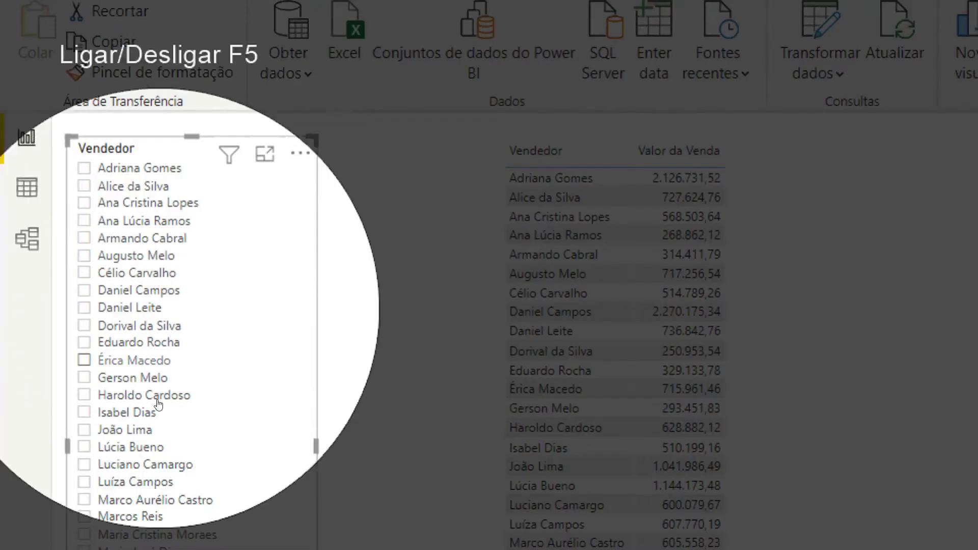
pyautogui.press('F5')
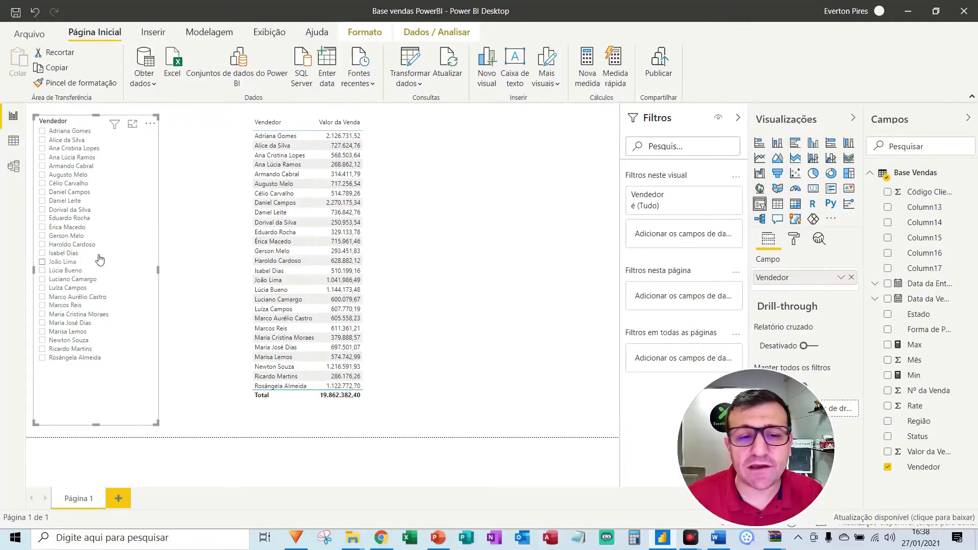
# - Set the Vendedor slicer's general orientation to Horizontal, then deselect it
pyautogui.click(794, 240)
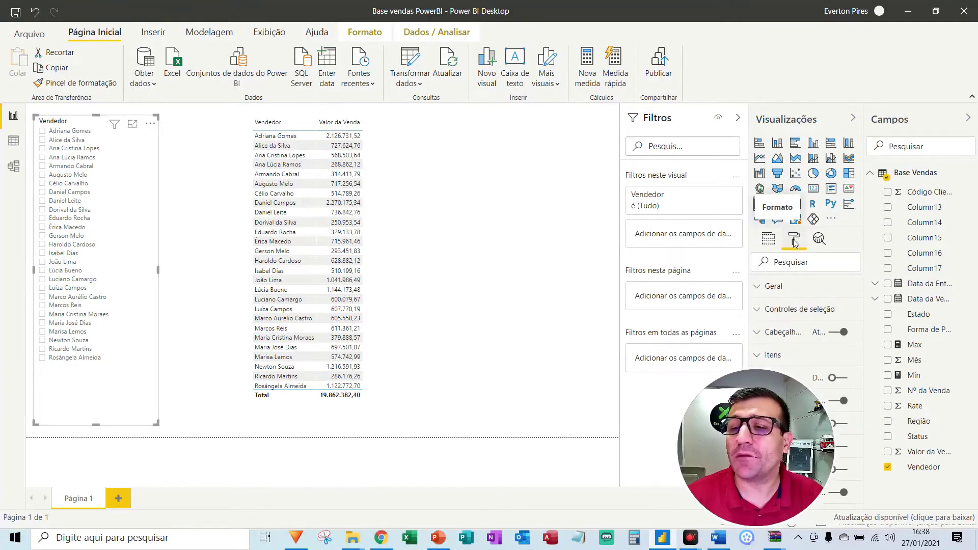
pyautogui.click(762, 287)
pyautogui.scroll(-5, 792, 306)
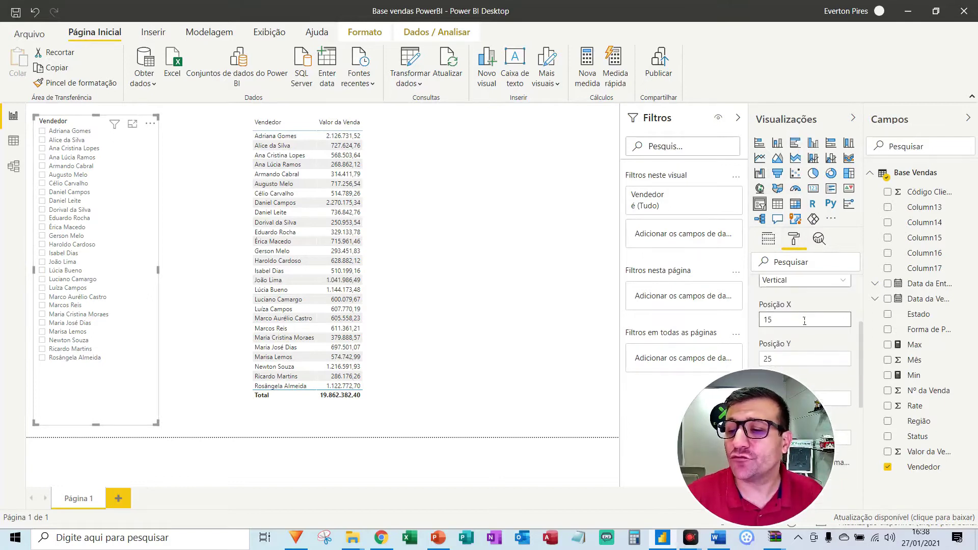
pyautogui.click(793, 281)
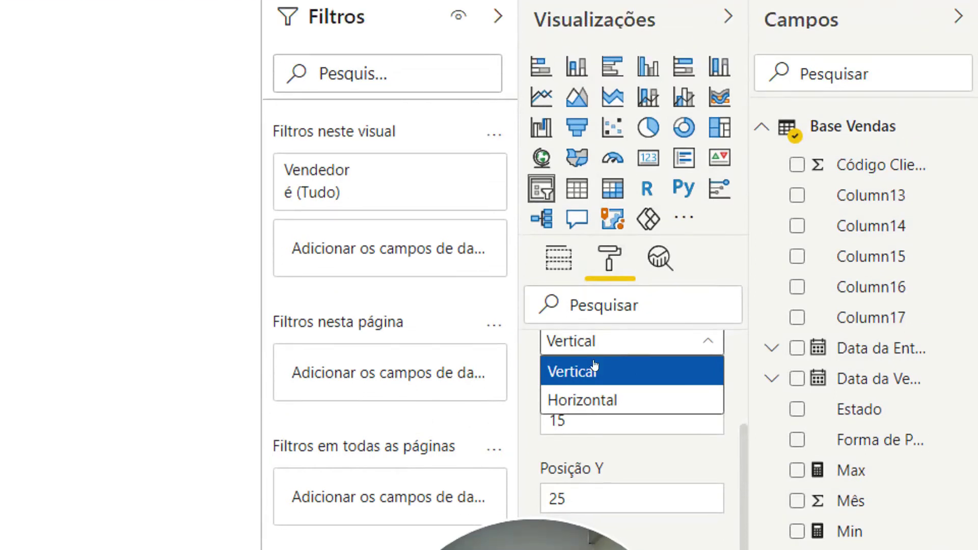
pyautogui.click(596, 401)
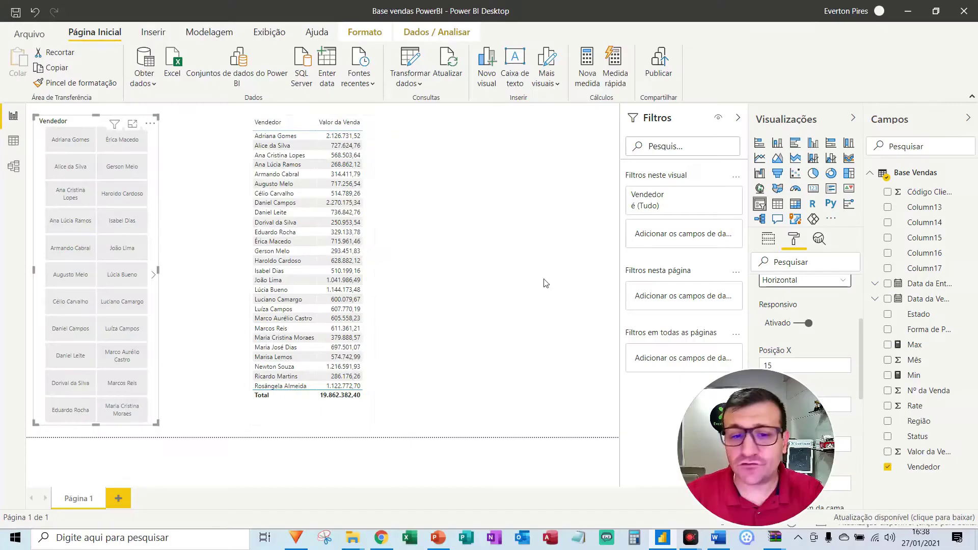
pyautogui.press('F5')
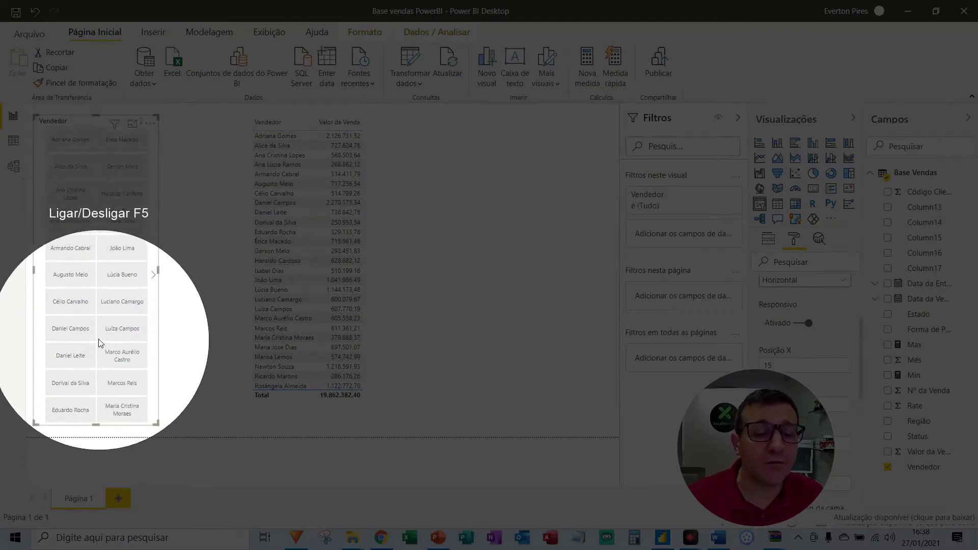
pyautogui.press('F5')
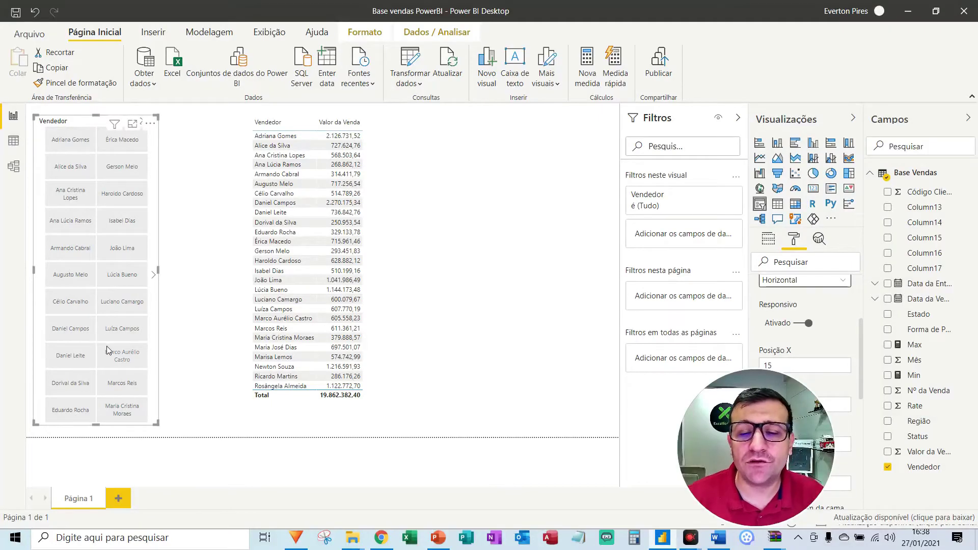
pyautogui.click(471, 273)
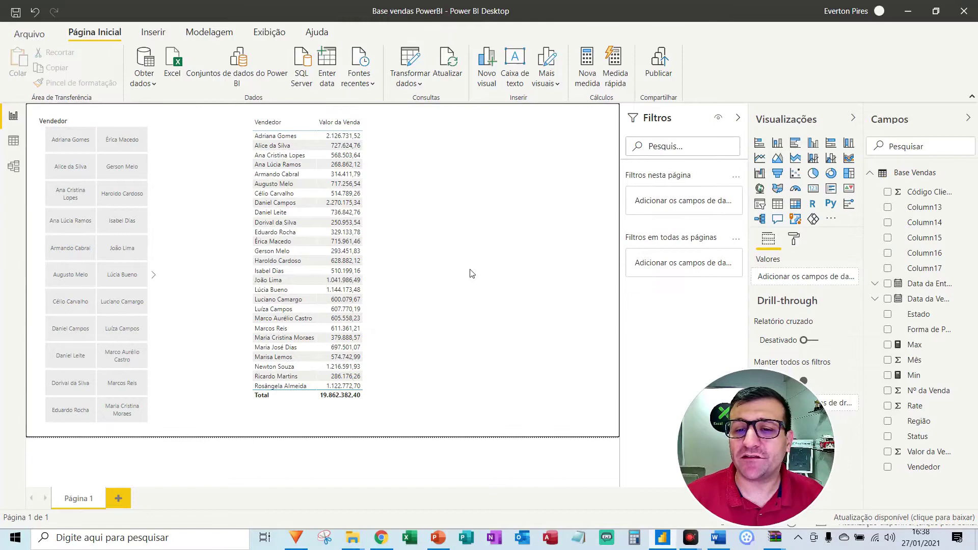
# - Add a second slicer to the lower right of the sales table, widen it and assign the Região field
pyautogui.click(761, 206)
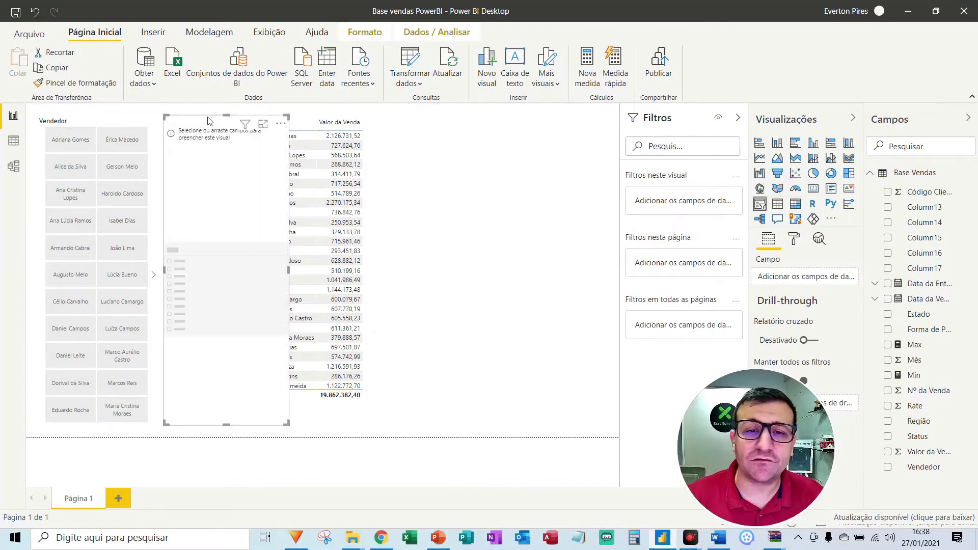
pyautogui.moveTo(226, 116); pyautogui.dragTo(481, 264)
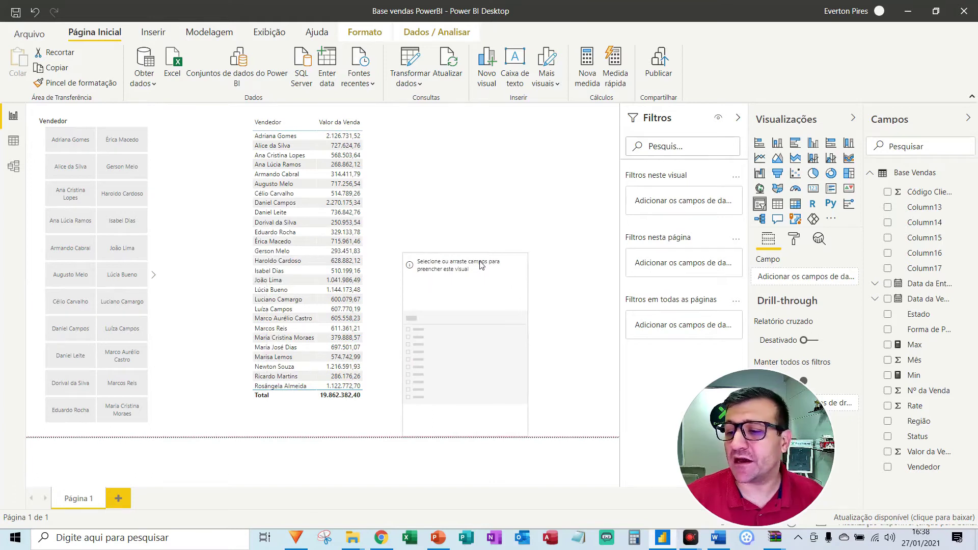
pyautogui.moveTo(529, 339); pyautogui.dragTo(616, 353)
pyautogui.moveTo(917, 421); pyautogui.dragTo(558, 341)
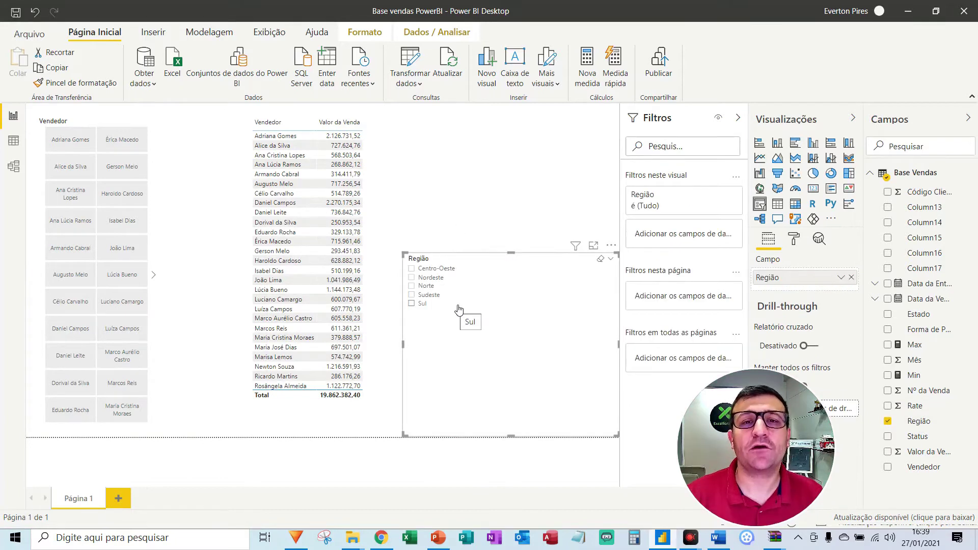
pyautogui.press('F5')
pyautogui.press('F5')
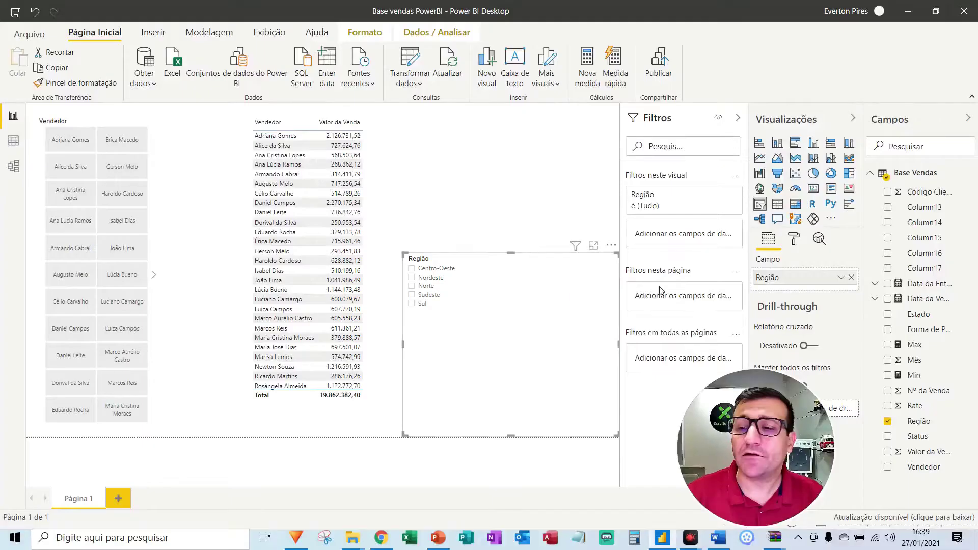
# - Set the Região slicer's orientation to Horizontal and reduce its height by lowering its upper edge
pyautogui.click(795, 241)
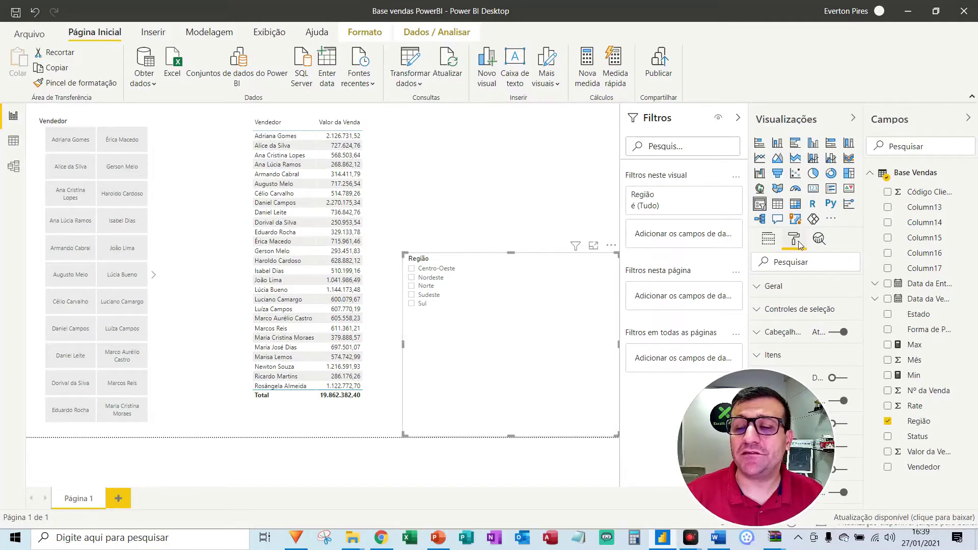
pyautogui.press('F5')
pyautogui.press('F5')
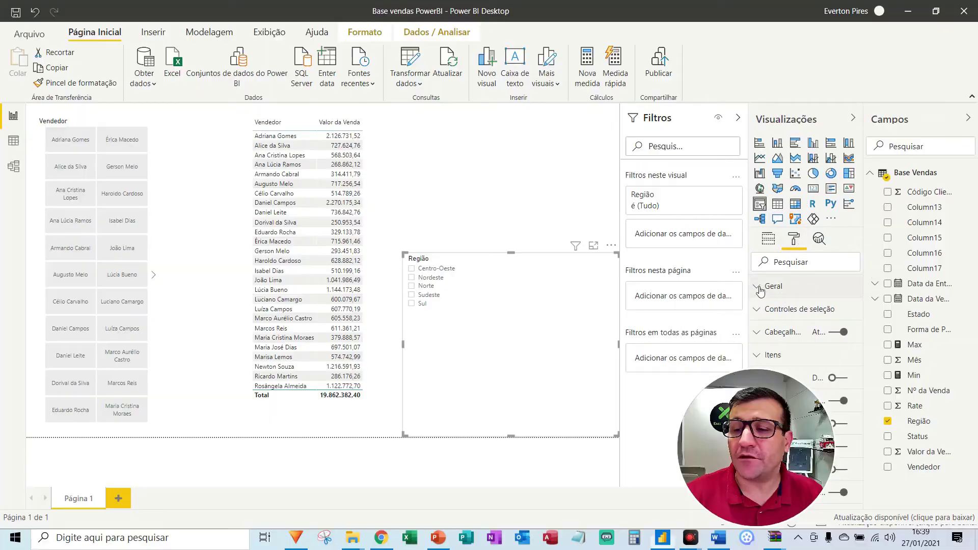
pyautogui.click(761, 290)
pyautogui.scroll(-1, 798, 329)
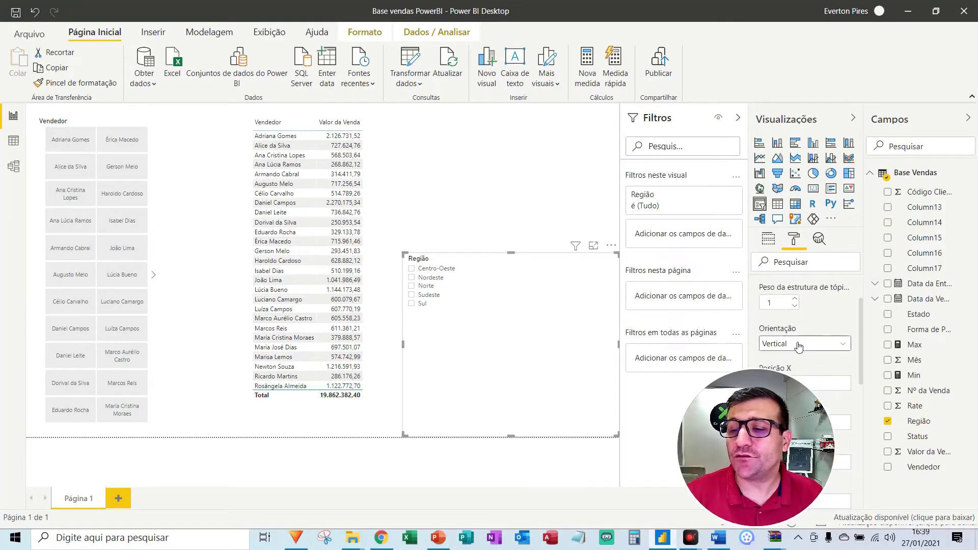
pyautogui.click(801, 343)
pyautogui.click(824, 374)
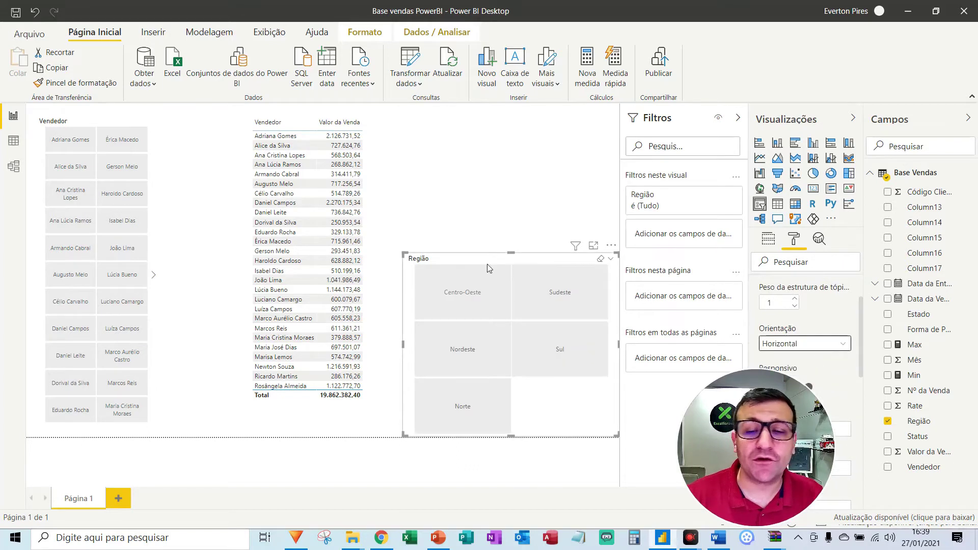
pyautogui.moveTo(512, 297); pyautogui.dragTo(511, 331)
pyautogui.click(516, 238)
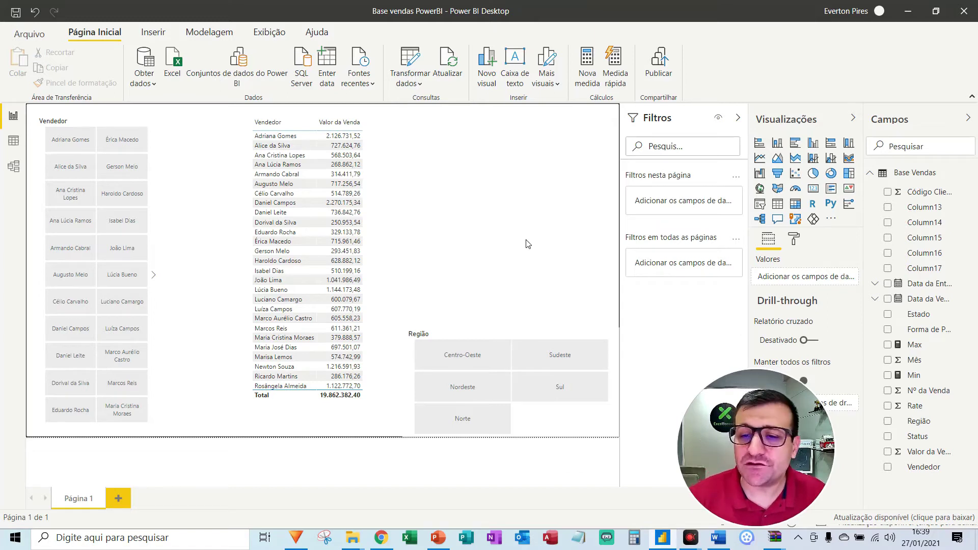
# - Add a slicer for Data da Venda at the upper right of the sales table, widened and reduced in height
pyautogui.click(759, 204)
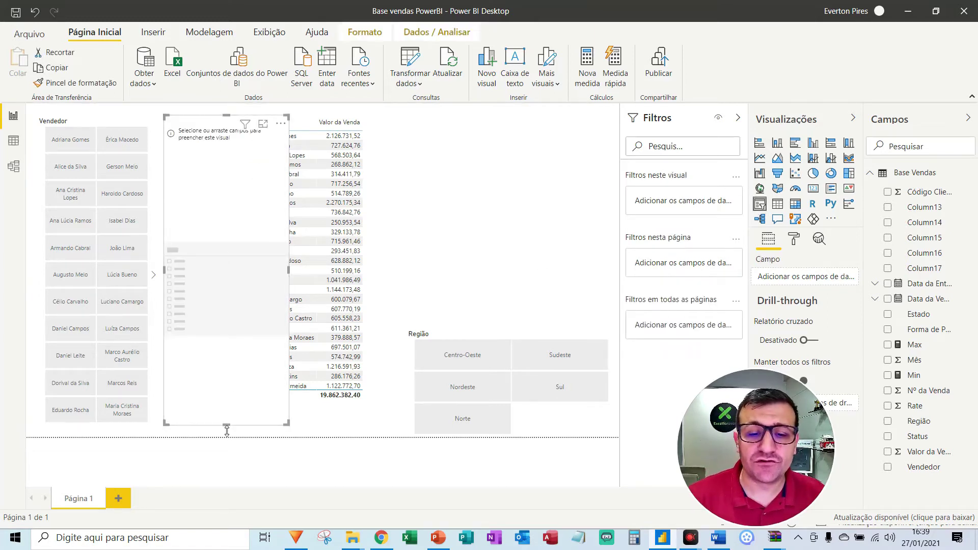
pyautogui.moveTo(226, 430); pyautogui.dragTo(226, 203)
pyautogui.moveTo(289, 159); pyautogui.dragTo(626, 182)
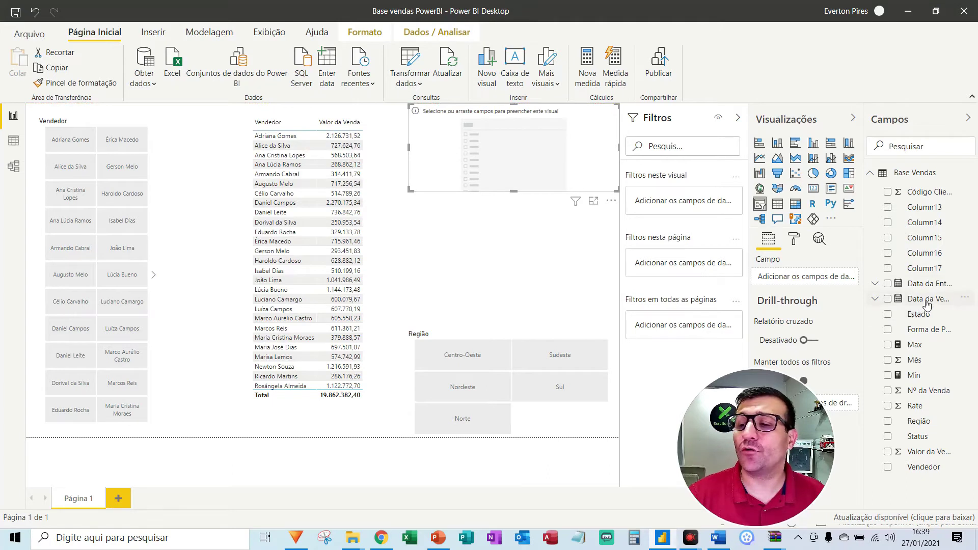
pyautogui.moveTo(925, 301); pyautogui.dragTo(519, 146)
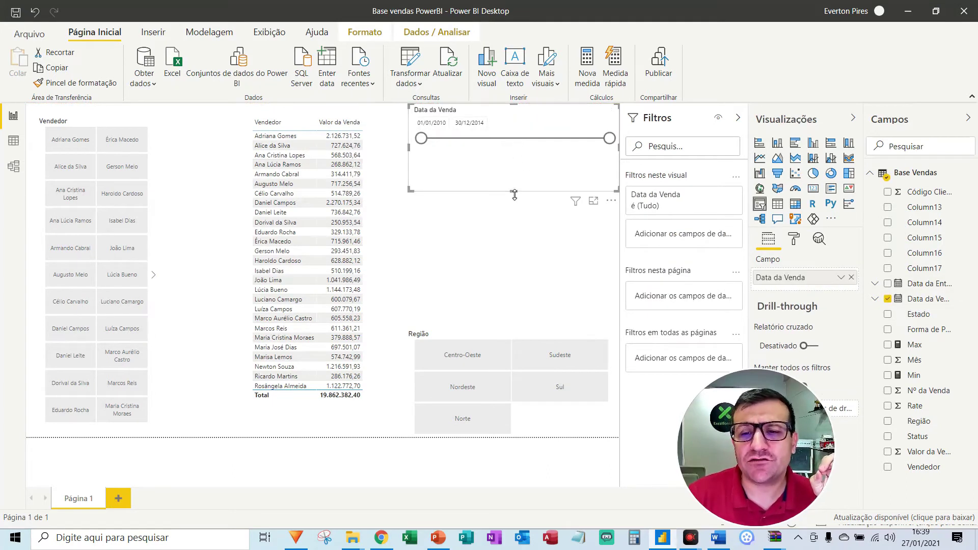
pyautogui.moveTo(514, 194); pyautogui.dragTo(514, 174)
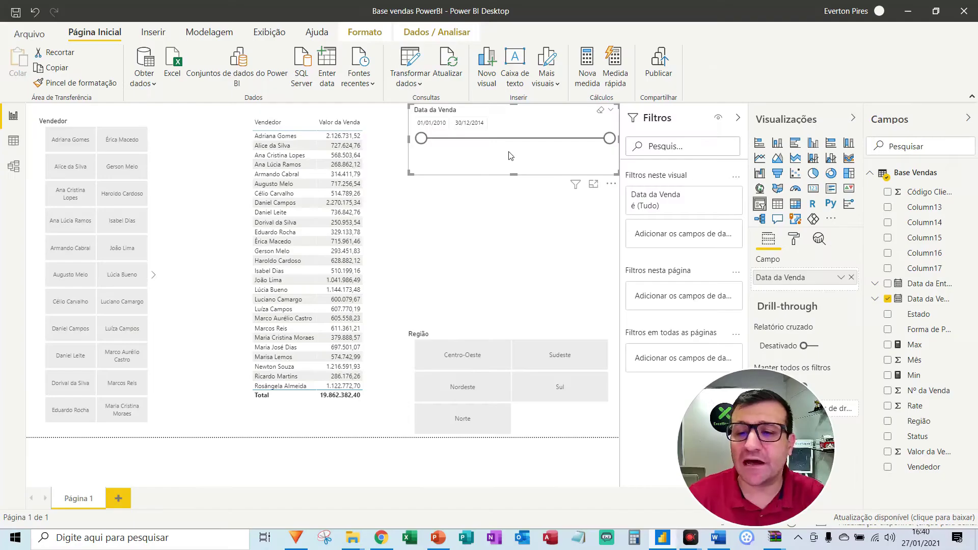
# - Try out the Data da Venda slicer by moving its start date to 18/04/2012 and back to 11/09/2010
pyautogui.moveTo(421, 138); pyautogui.dragTo(511, 150)
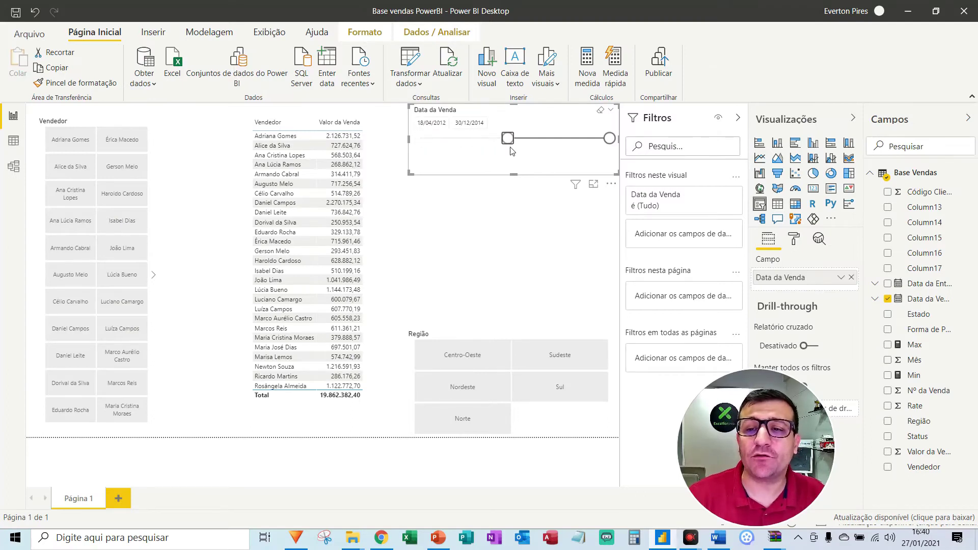
pyautogui.moveTo(609, 138); pyautogui.dragTo(447, 139)
pyautogui.click(608, 141)
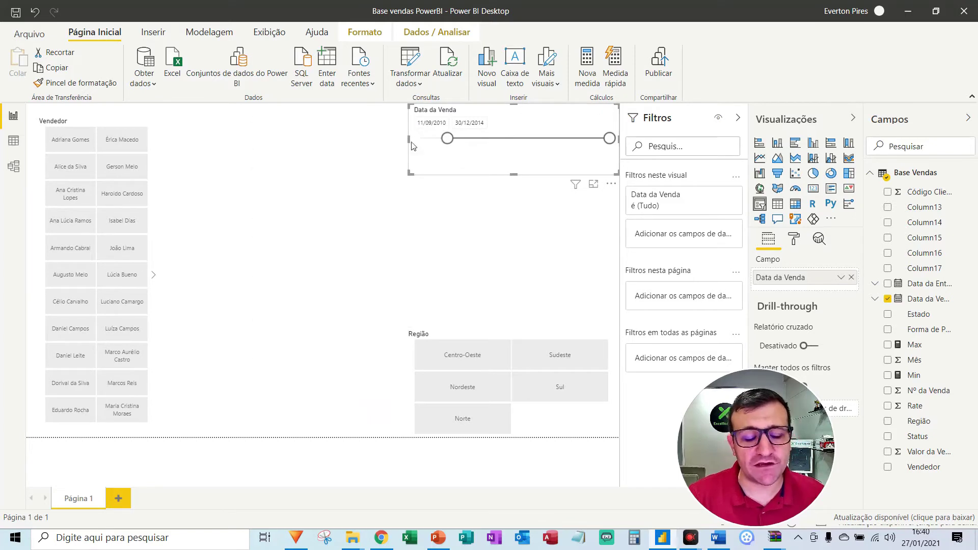
pyautogui.press('F5')
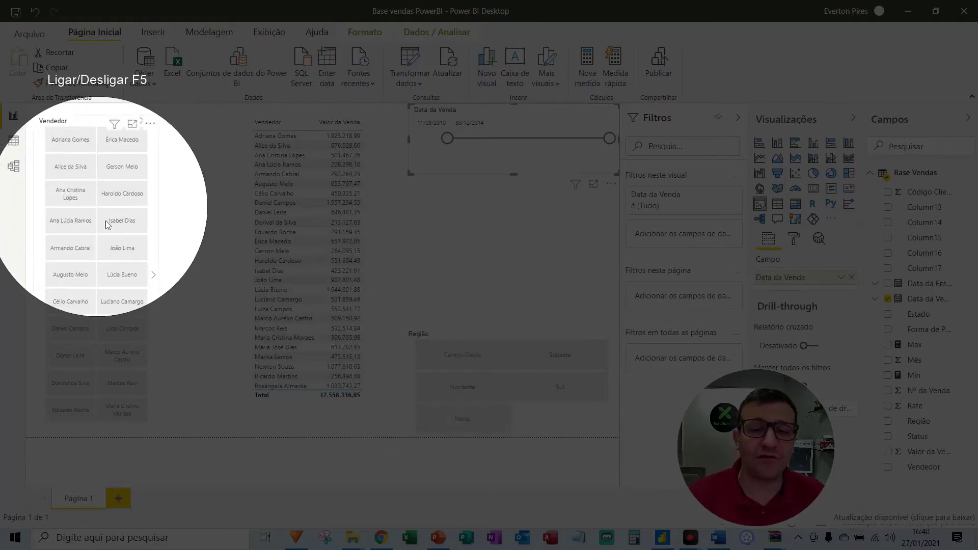
pyautogui.press('F5')
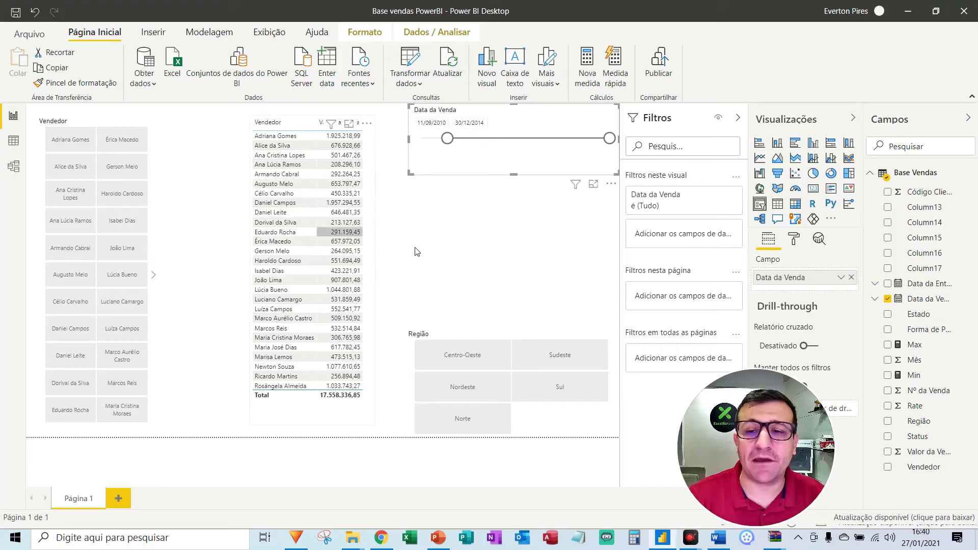
# - Add a card visual, shrink it and place it between the Data da Venda and Região slicers, beside the sales table
pyautogui.click(415, 249)
pyautogui.click(813, 188)
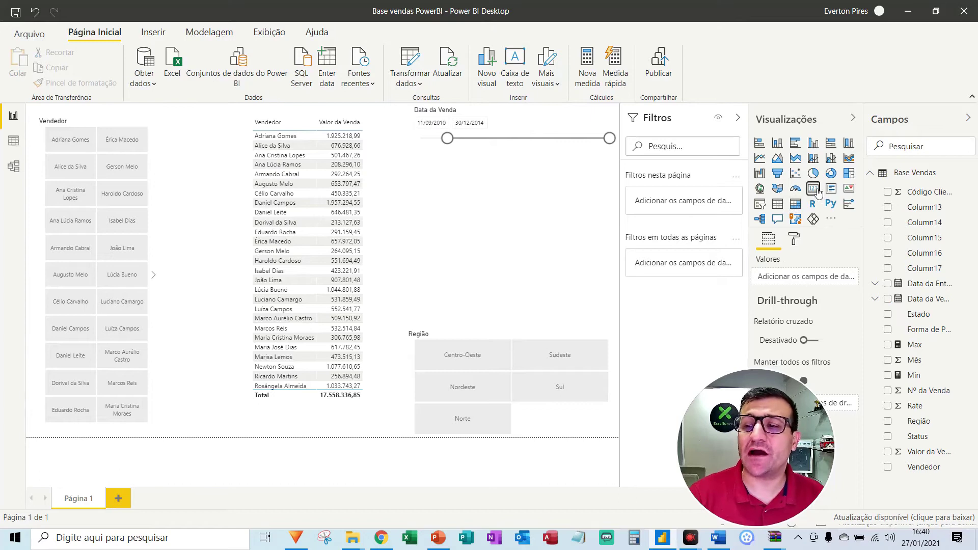
pyautogui.moveTo(229, 121); pyautogui.dragTo(227, 334)
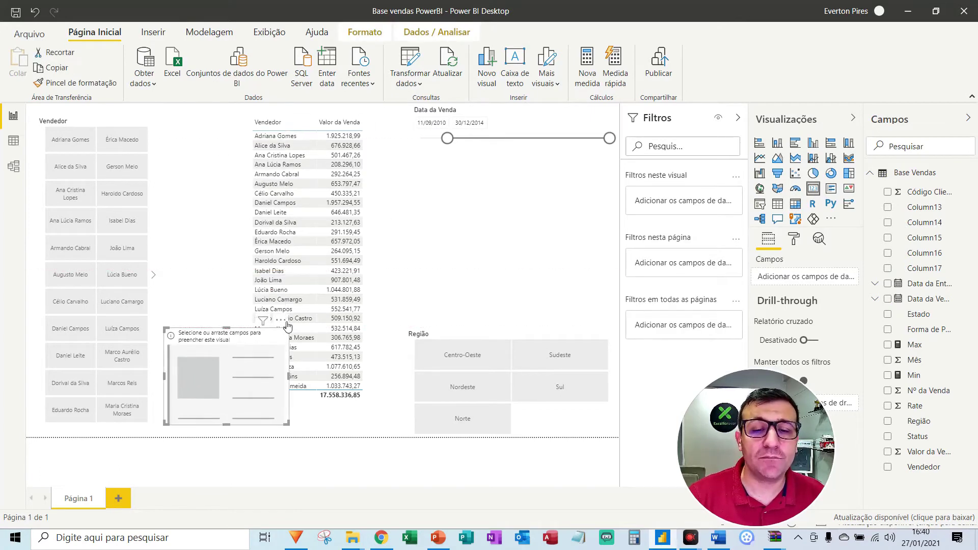
pyautogui.moveTo(310, 311); pyautogui.dragTo(492, 194)
pyautogui.moveTo(500, 248); pyautogui.dragTo(481, 249)
pyautogui.click(542, 242)
# - Add a second card visual, shrink it and place it to the right of the first empty card
pyautogui.click(813, 190)
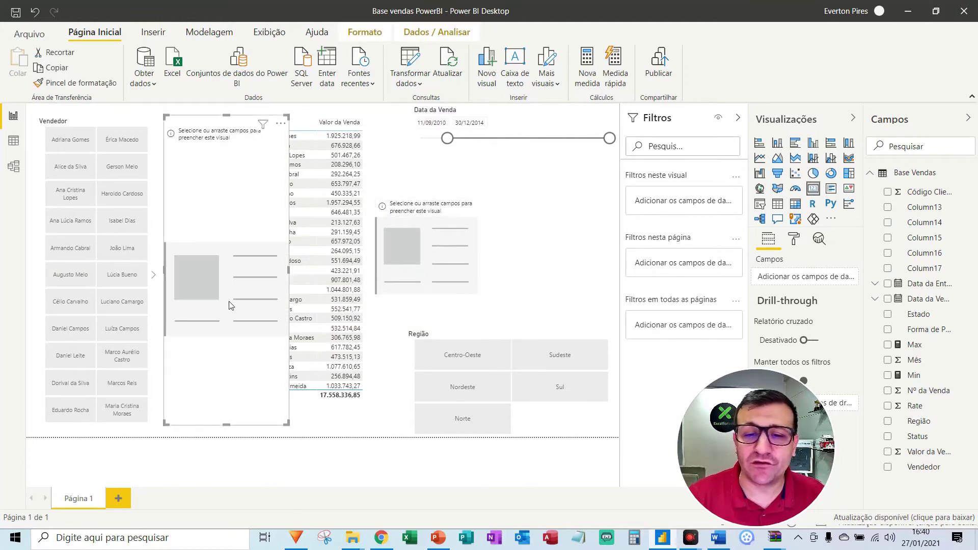
pyautogui.moveTo(221, 429); pyautogui.dragTo(560, 303)
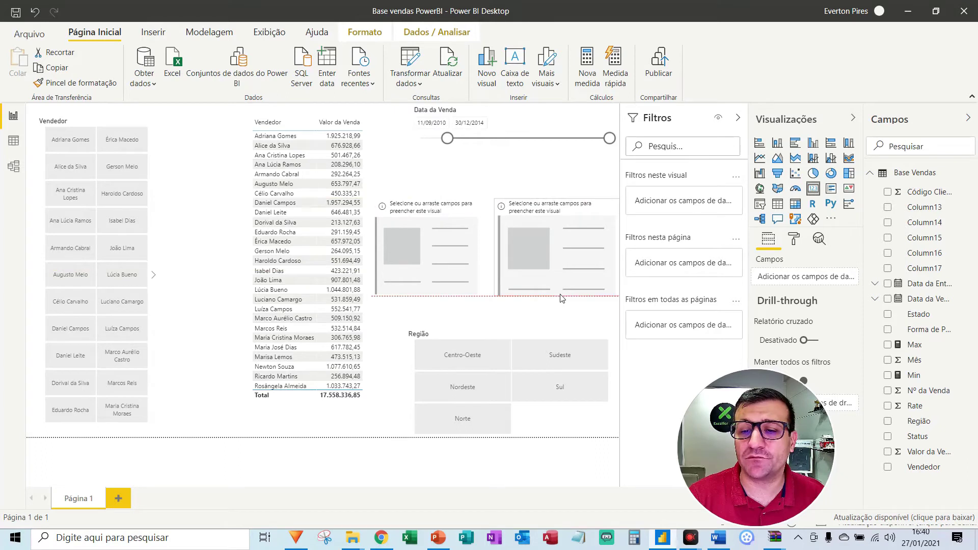
pyautogui.moveTo(499, 248); pyautogui.dragTo(507, 249)
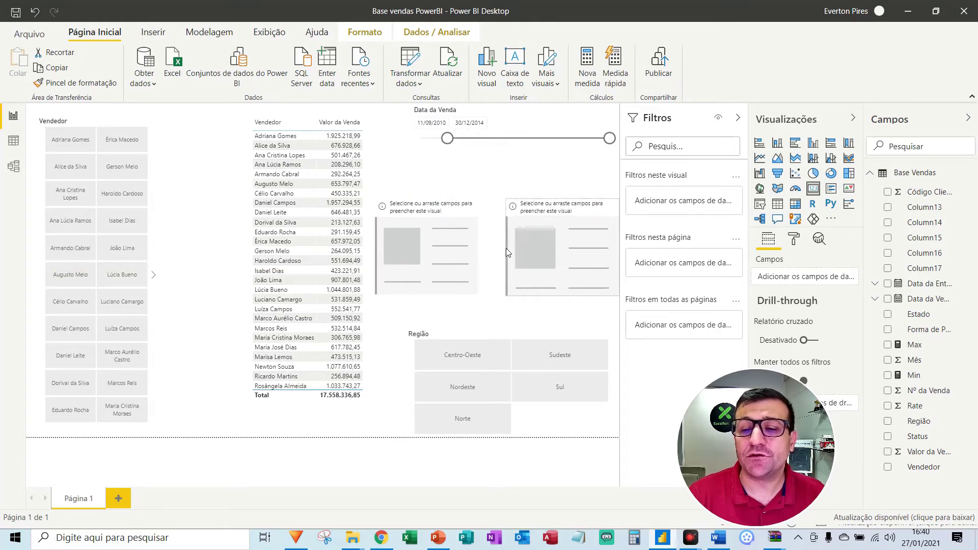
pyautogui.click(477, 194)
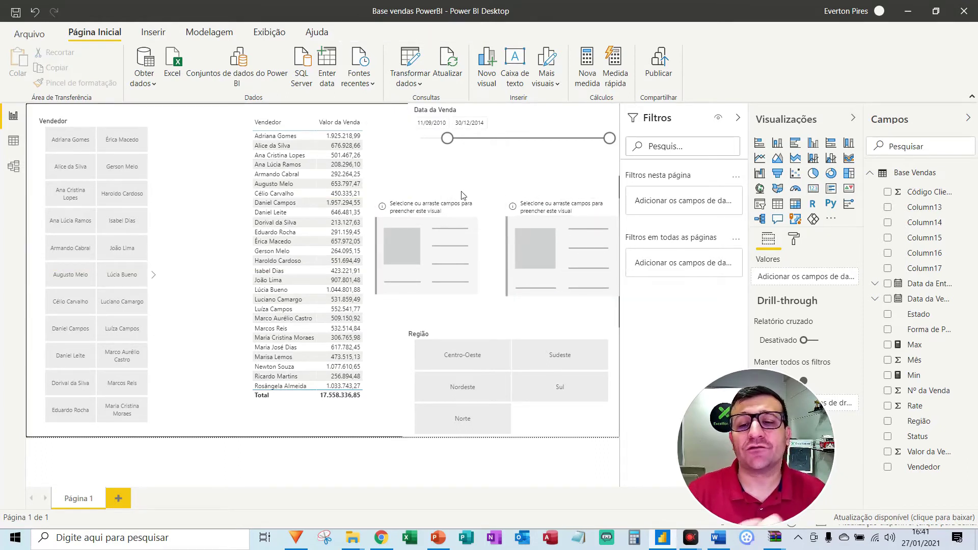
pyautogui.press('F5')
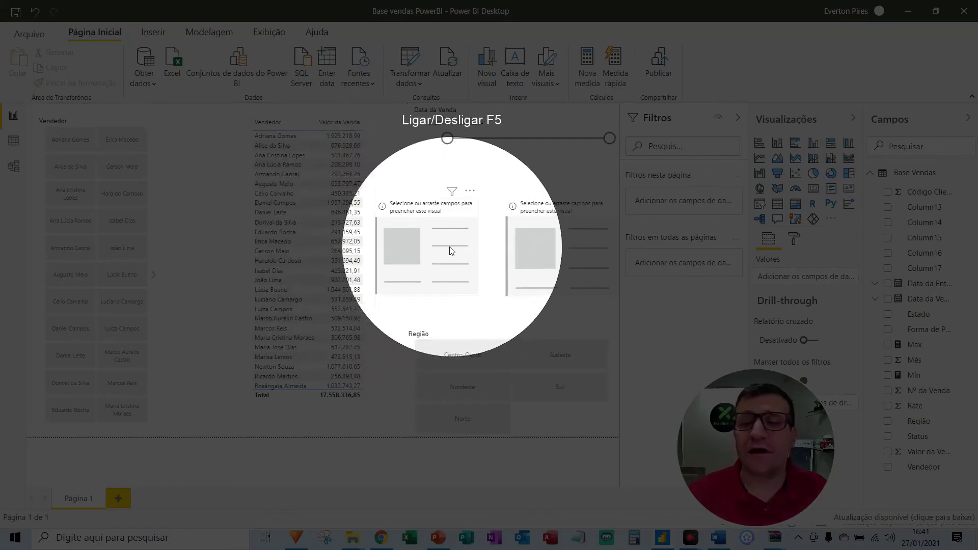
pyautogui.press('F5')
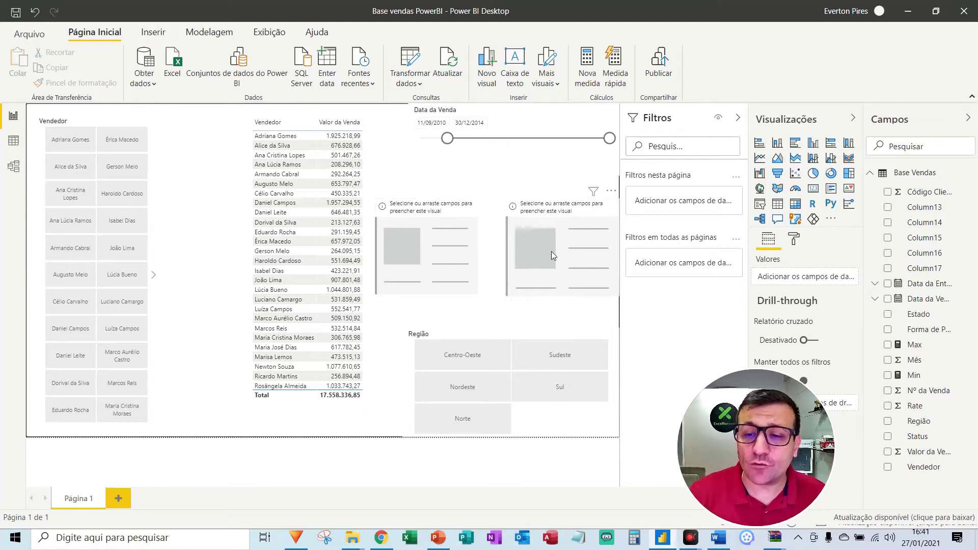
pyautogui.press('F5')
pyautogui.press('F5')
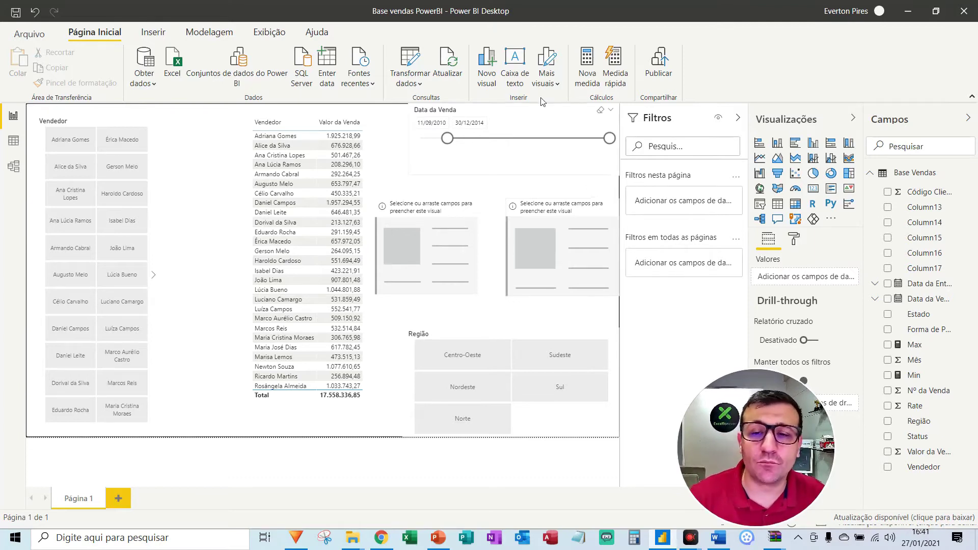
# - Reset the Data da Venda slicer's start date to 01/01/2010
pyautogui.moveTo(448, 139); pyautogui.dragTo(421, 138)
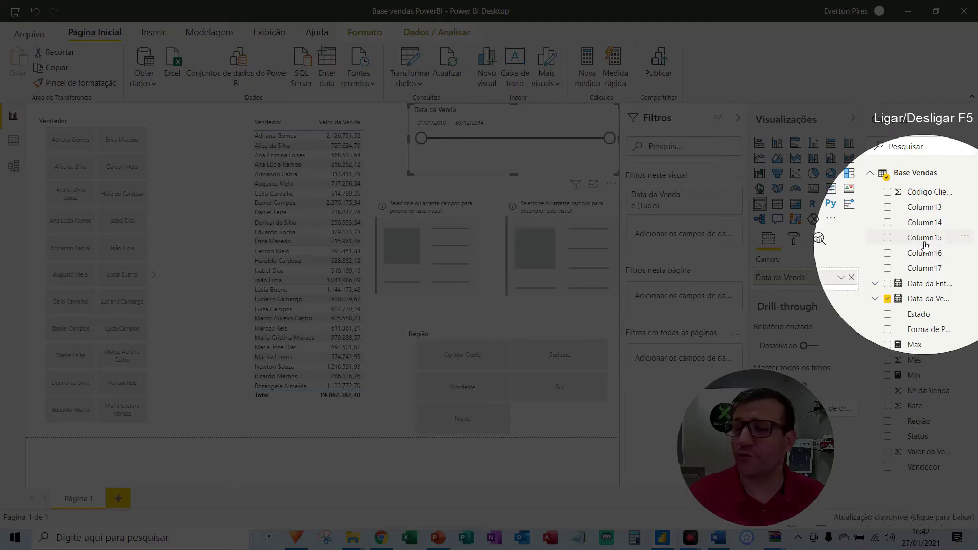
pyautogui.rightClick(925, 244)
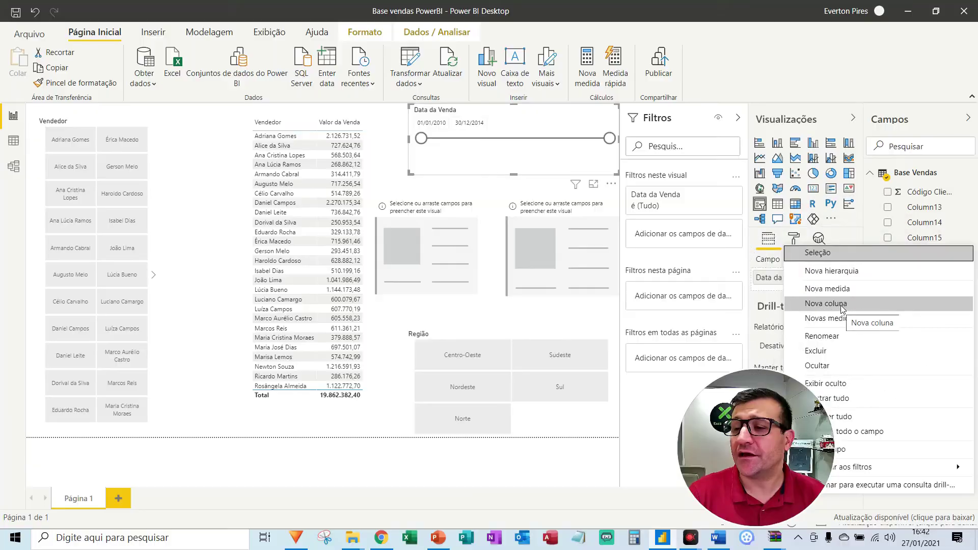
pyautogui.press('Escape')
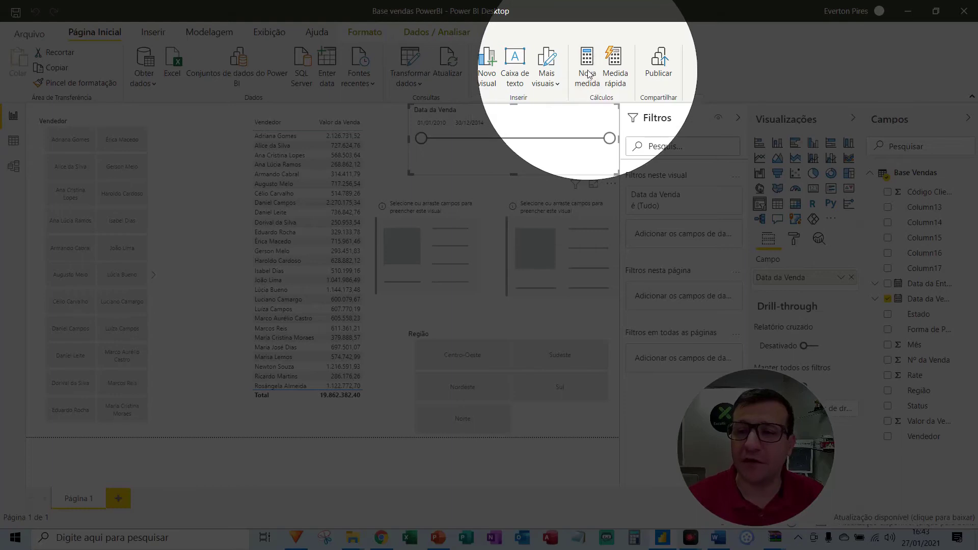
# - Create a new measure in the Base Vendas table and replace its default name in the formula with Max
pyautogui.click(589, 76)
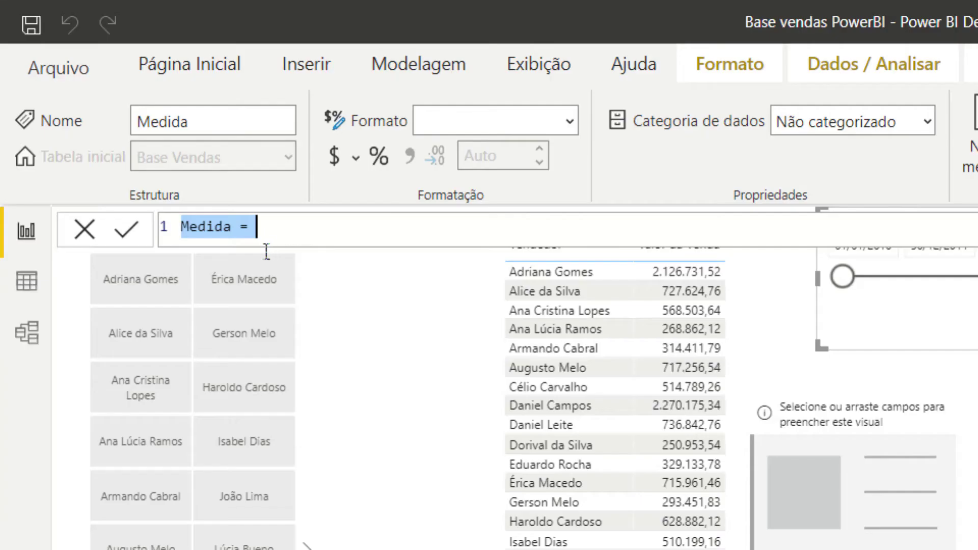
pyautogui.press('Right')
pyautogui.press('BackSpace')
pyautogui.press('BackSpace')
pyautogui.press('BackSpace')
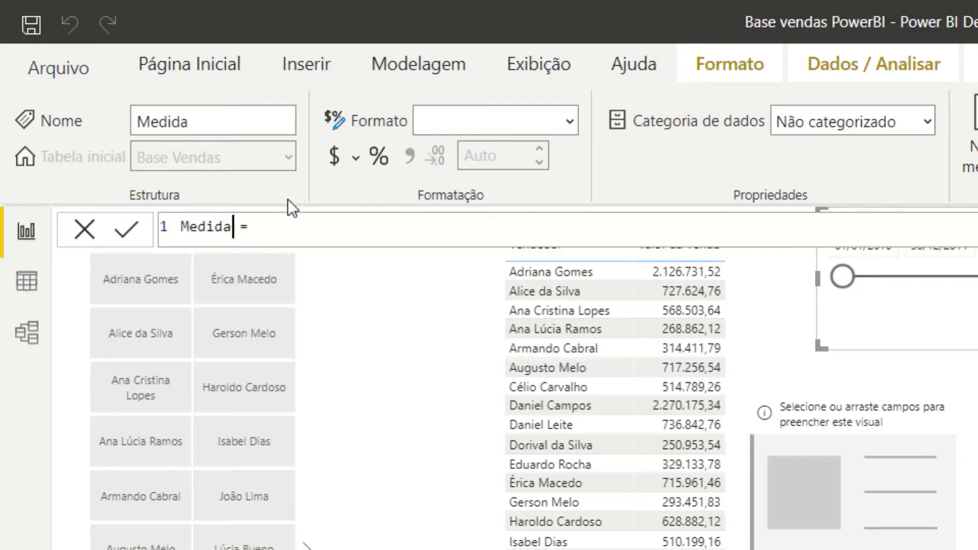
pyautogui.hotkey('shift', 'Left')
pyautogui.hotkey('shift', 'Left')
pyautogui.hotkey('shift', 'Left')
pyautogui.hotkey('shift', 'Left')
pyautogui.hotkey('shift', 'Left')
pyautogui.hotkey('shift', 'Left')
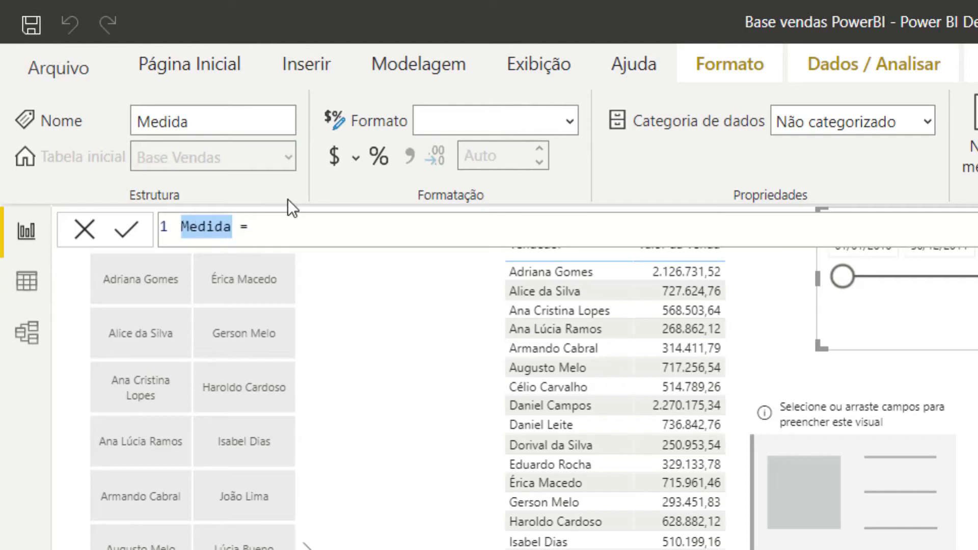
pyautogui.write('Max')
# - Define the Max measure as MAX('Base Vendas'[Valor da Venda]) and commit it
pyautogui.click(296, 239)
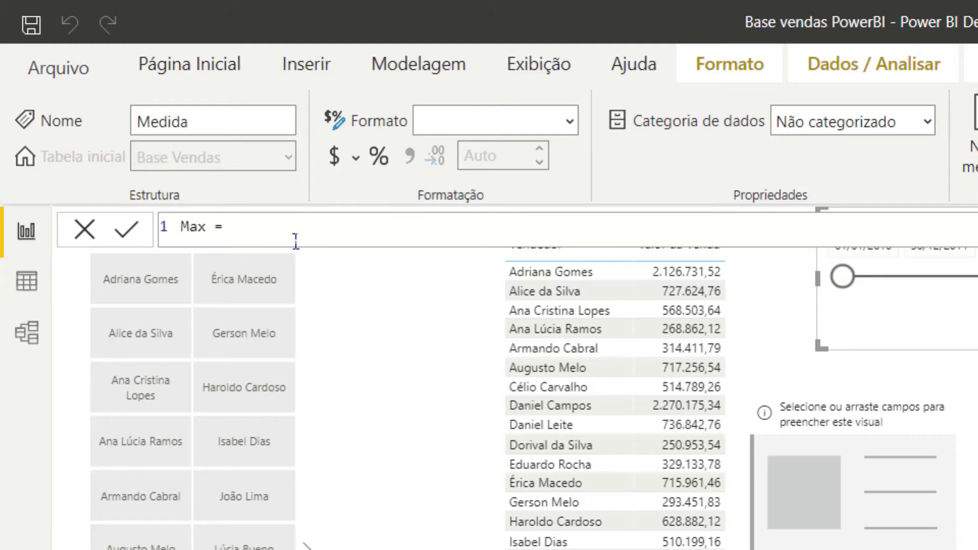
pyautogui.write('Max')
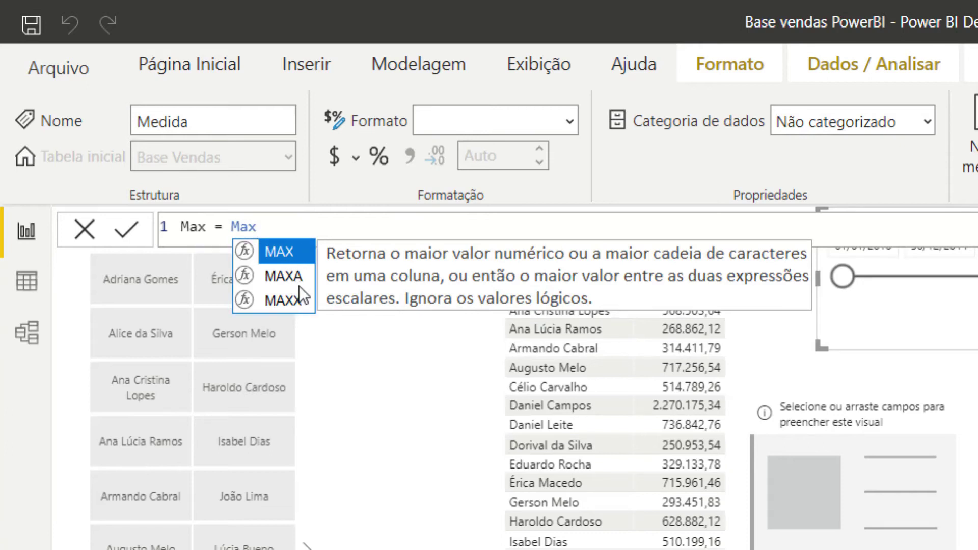
pyautogui.click(288, 259)
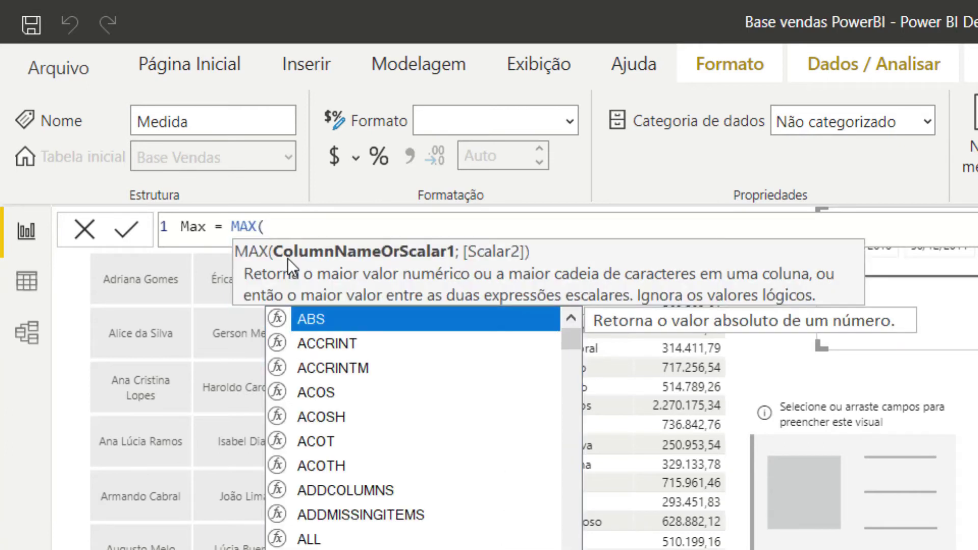
pyautogui.write('vend')
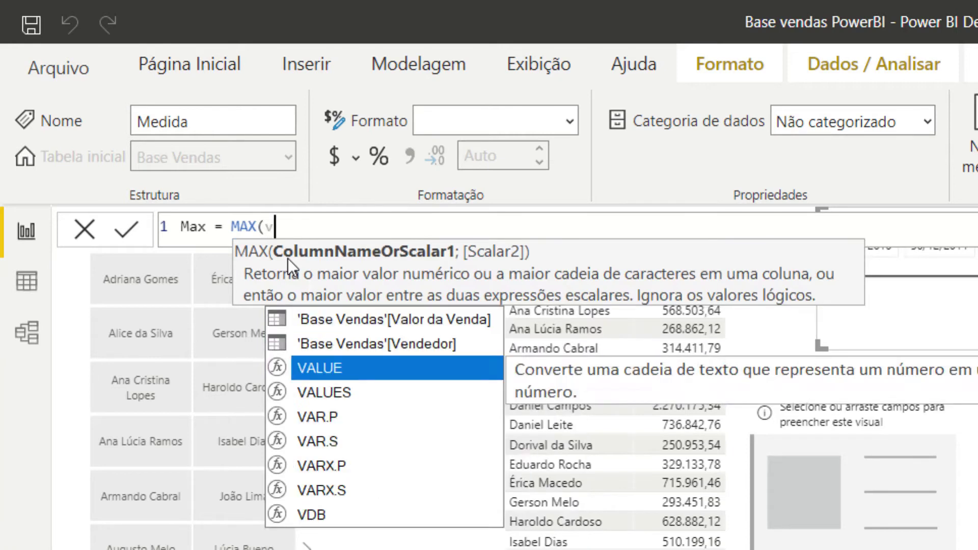
pyautogui.write('a')
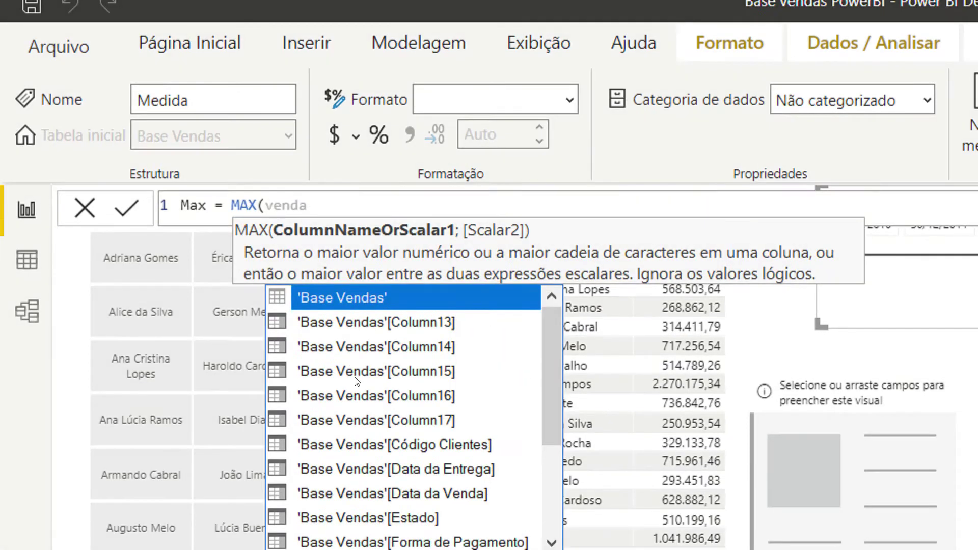
pyautogui.moveTo(544, 371); pyautogui.dragTo(549, 415)
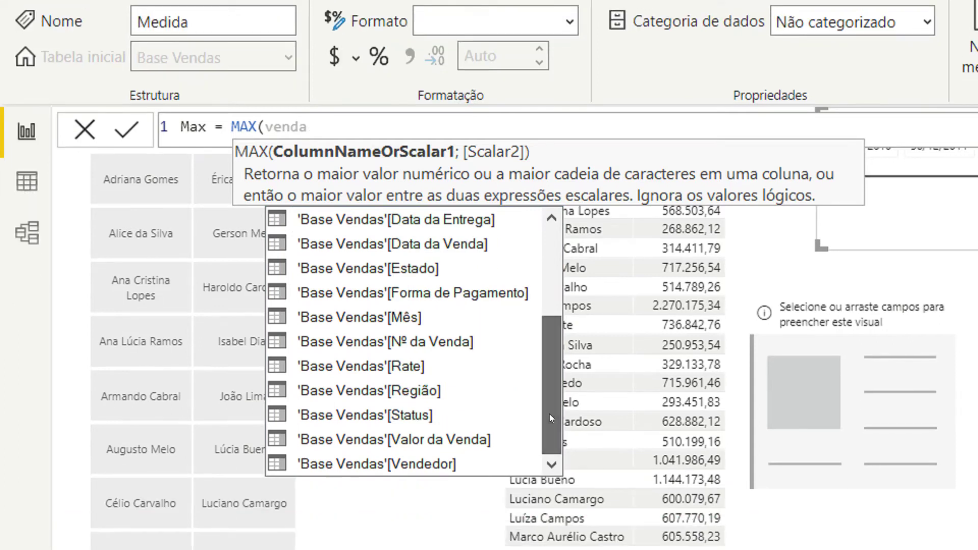
pyautogui.click(359, 413)
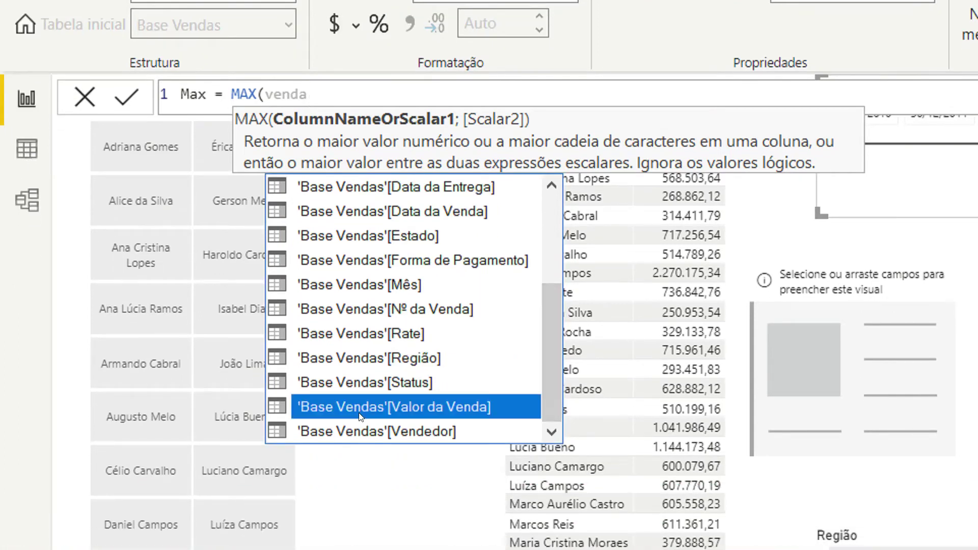
pyautogui.click(359, 416)
pyautogui.write(')')
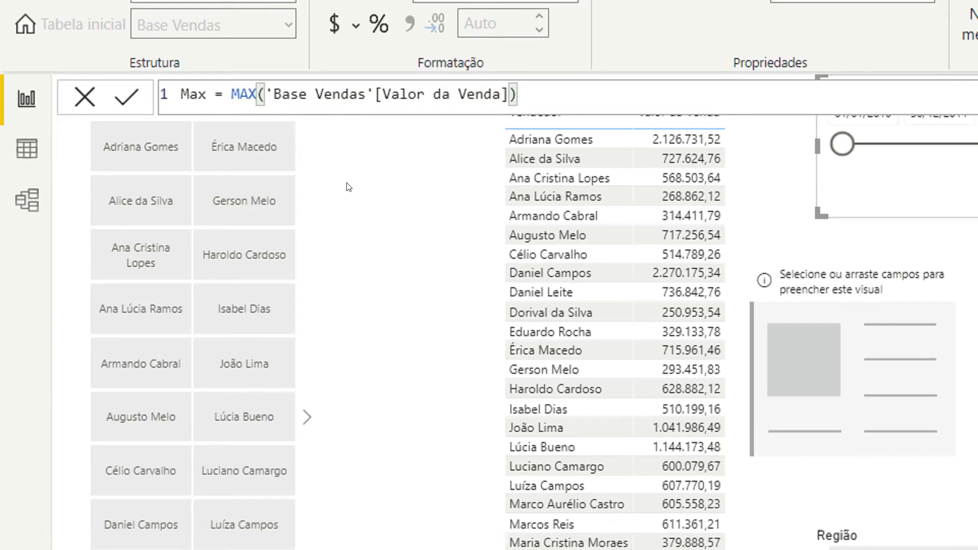
pyautogui.press('Return')
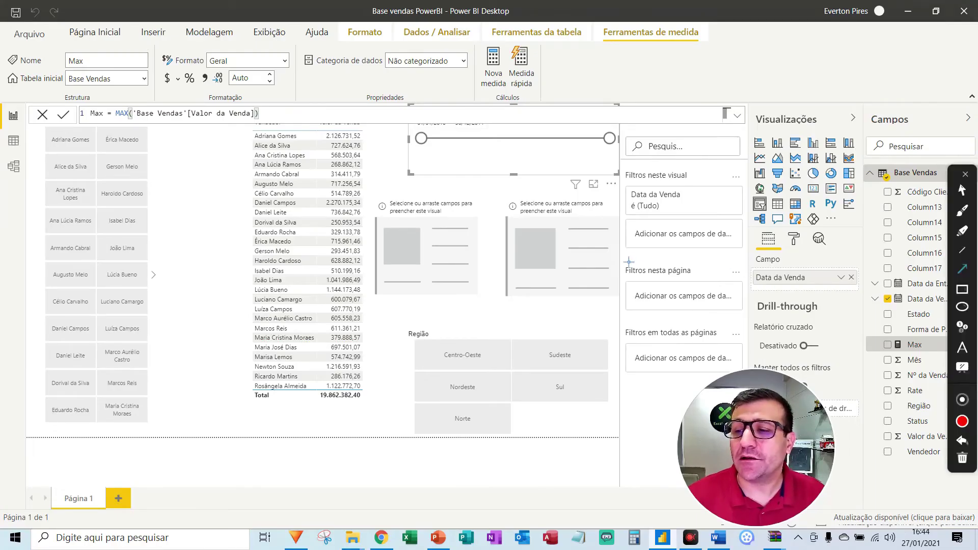
pyautogui.moveTo(634, 248)
pyautogui.mouseDown()
pyautogui.moveTo(667, 301)
pyautogui.moveTo(903, 350)
pyautogui.mouseUp()
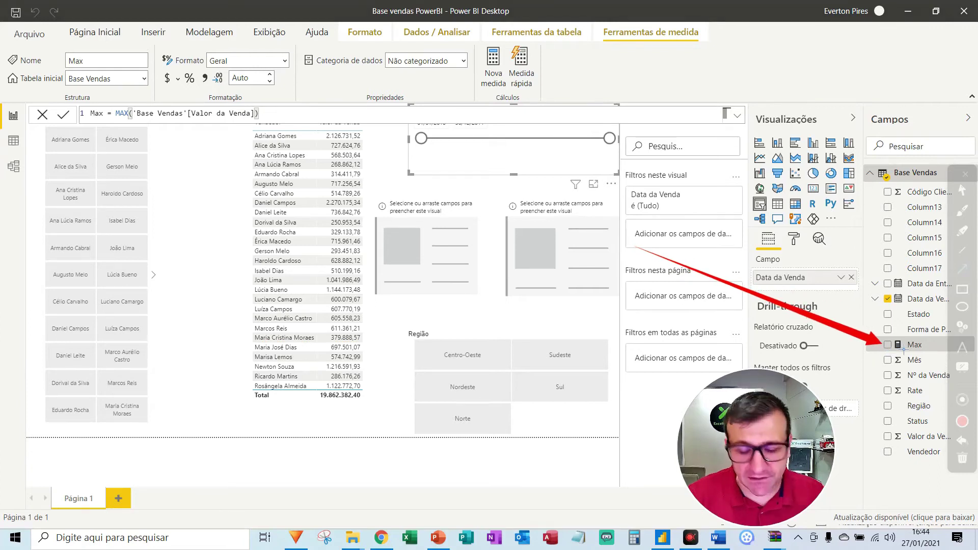
pyautogui.press('F5')
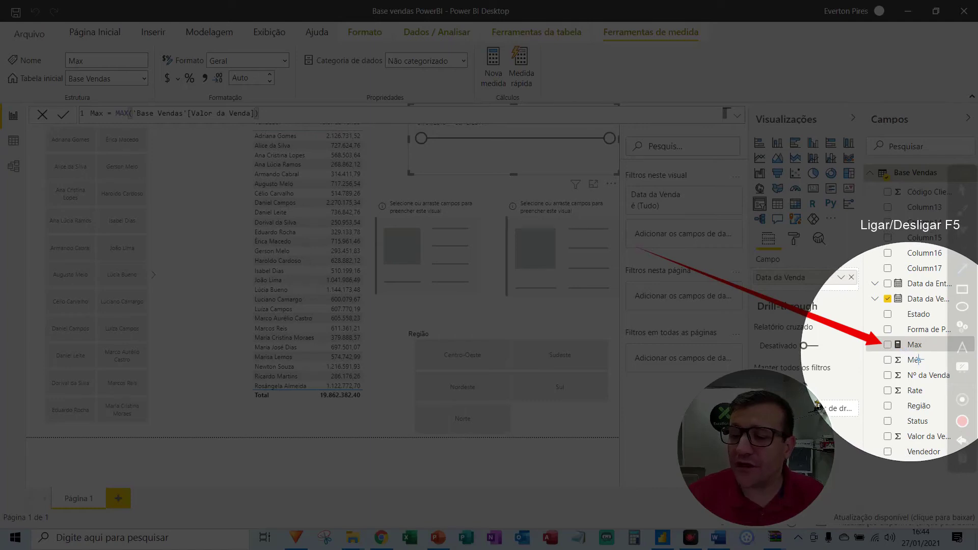
pyautogui.press('F5')
pyautogui.press('Escape')
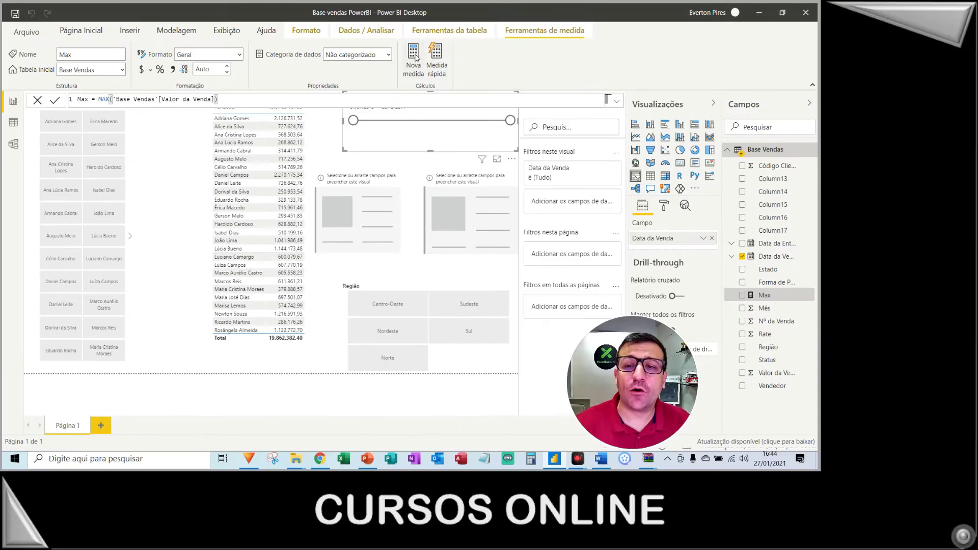
# - Create another measure in the Base Vendas table and replace its default name in the formula with Min
pyautogui.click(495, 67)
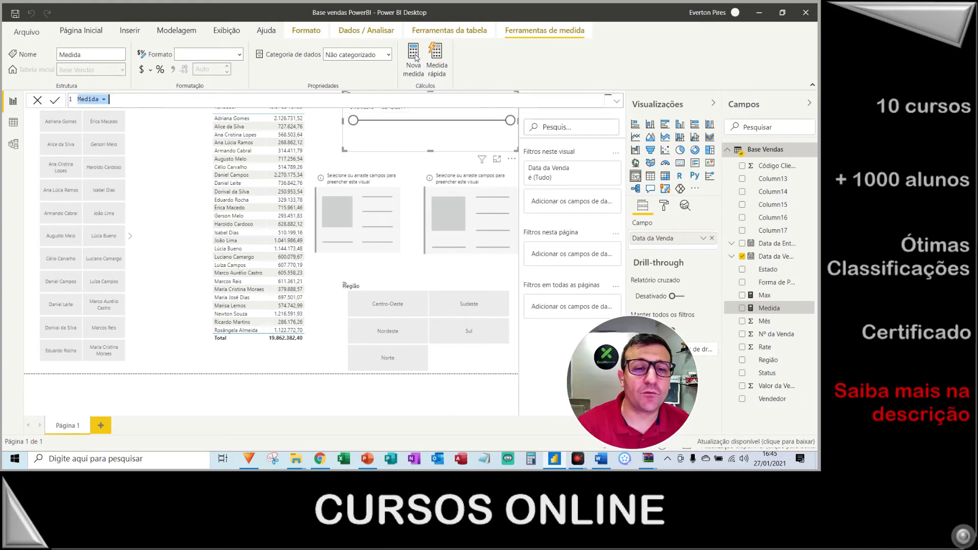
pyautogui.click(100, 100)
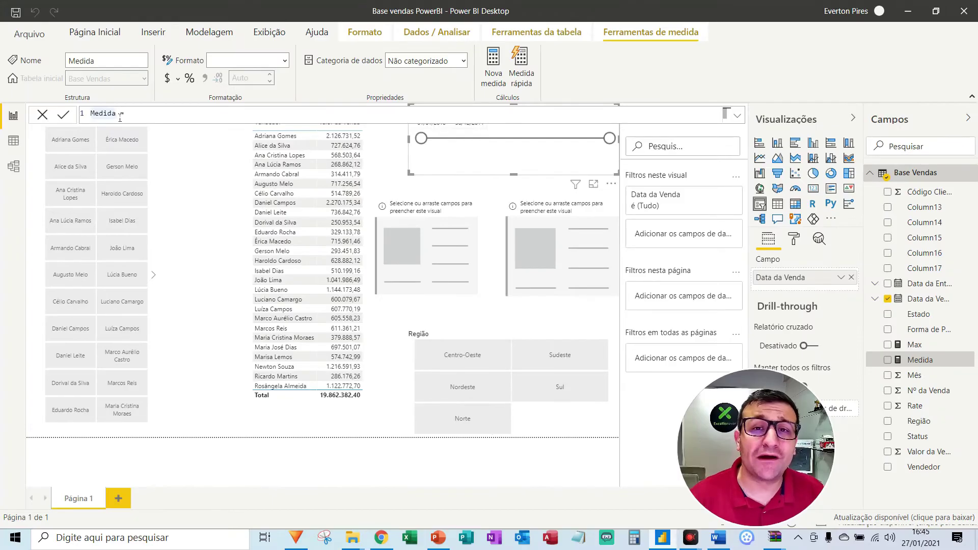
pyautogui.doubleClick(119, 114)
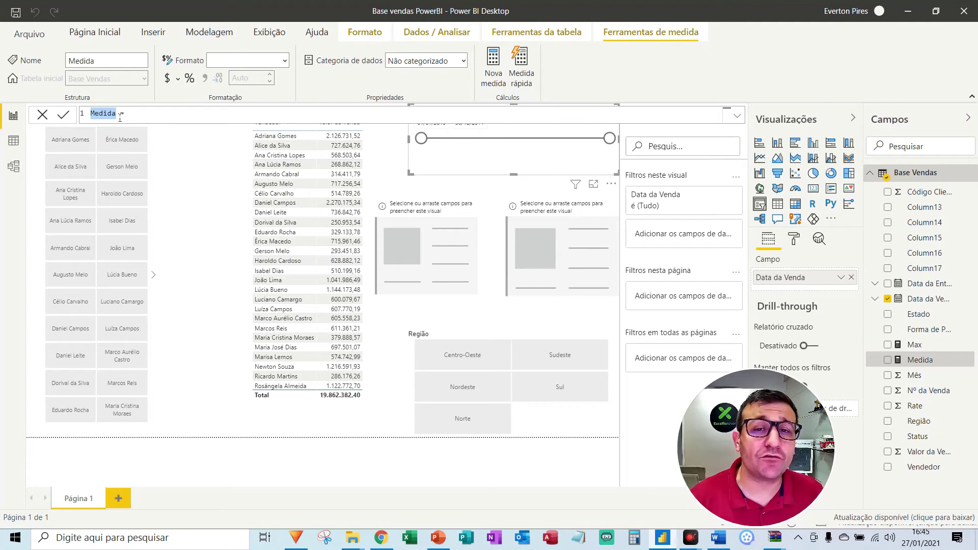
pyautogui.write('Min')
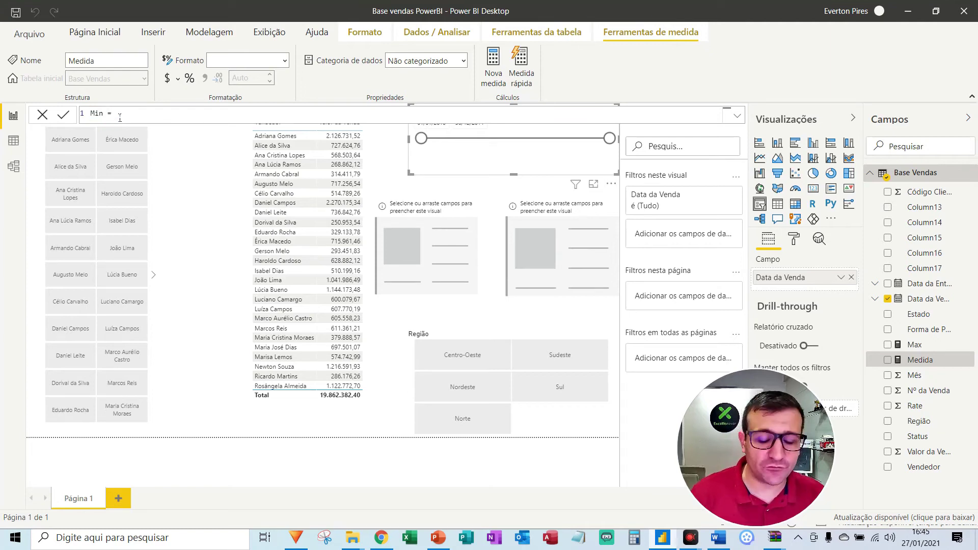
# - Define the Min measure as MIN('Base Vendas'[Valor da Venda]) and commit it
pyautogui.write(' = min')
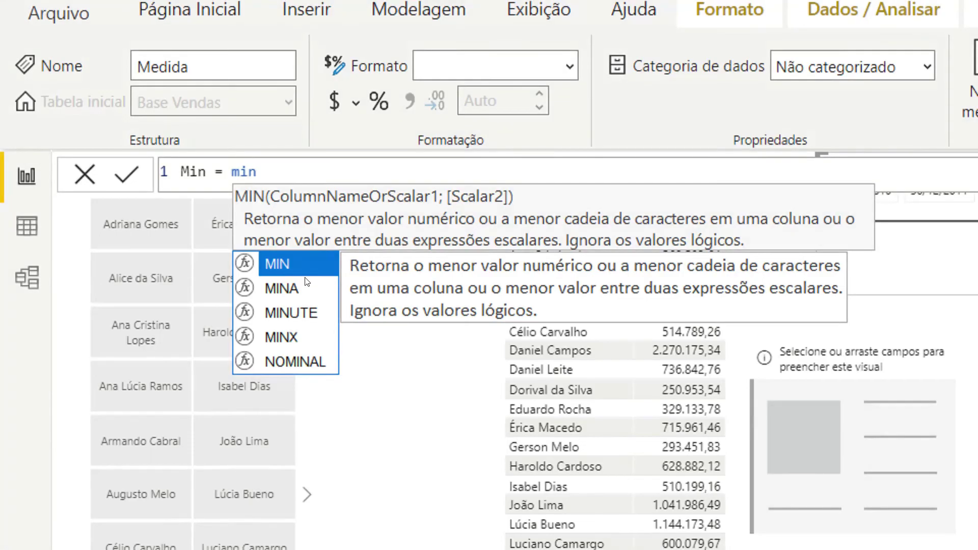
pyautogui.click(284, 264)
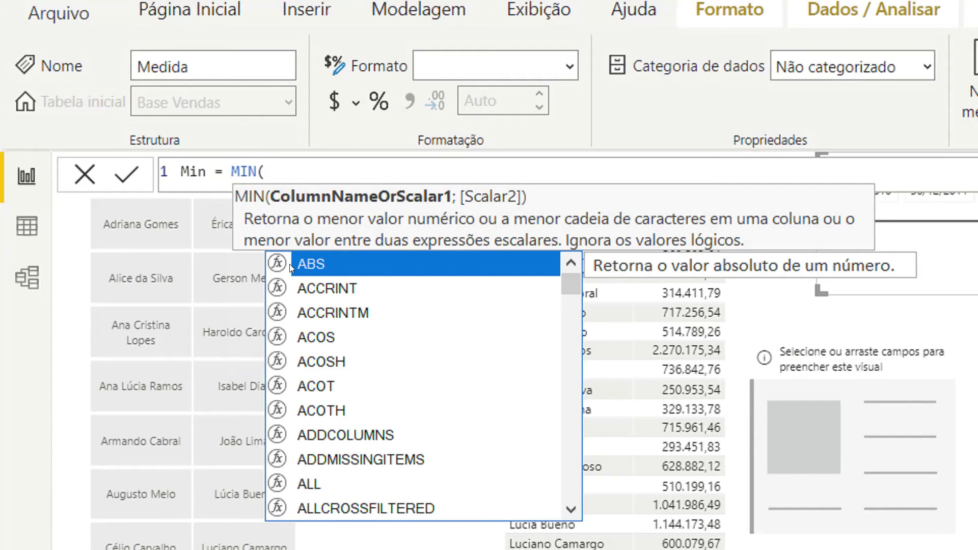
pyautogui.write('v')
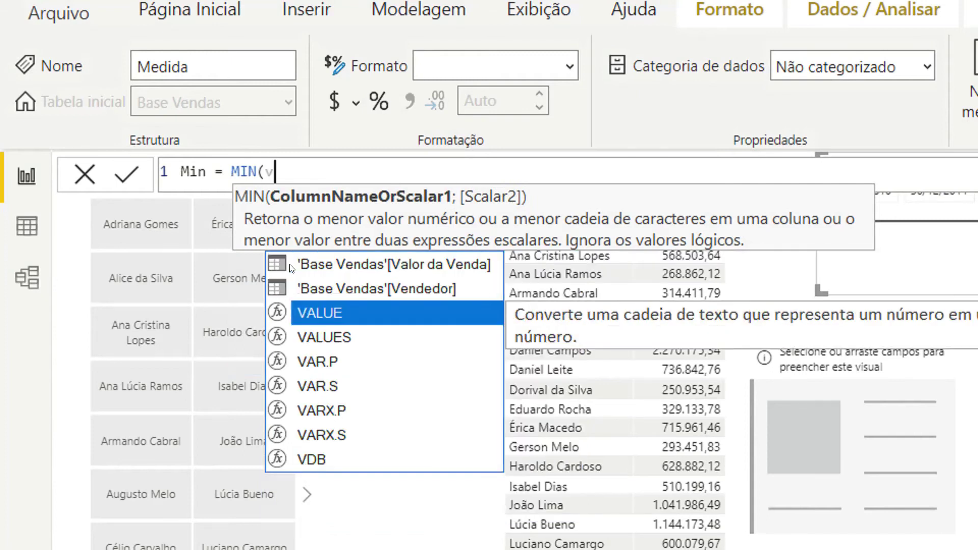
pyautogui.write('endas')
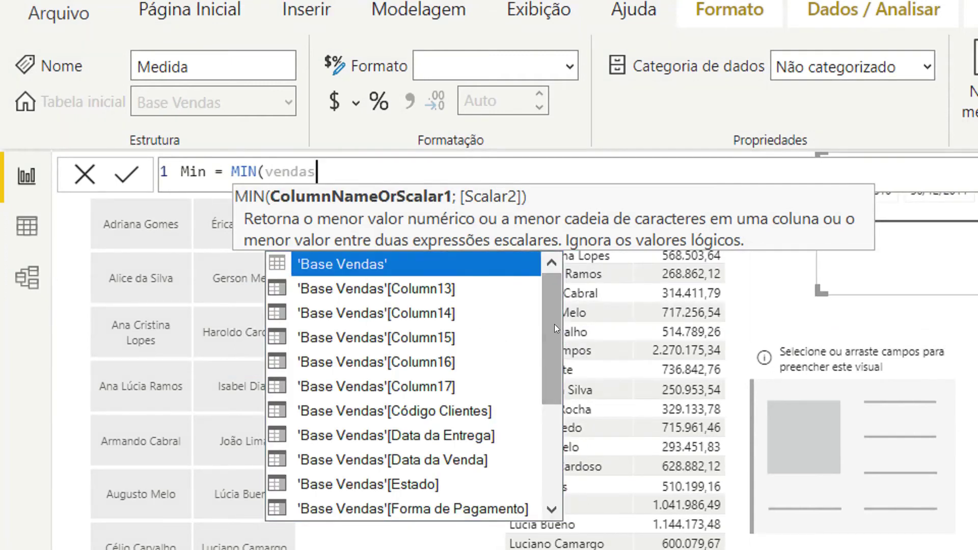
pyautogui.moveTo(554, 324); pyautogui.dragTo(555, 430)
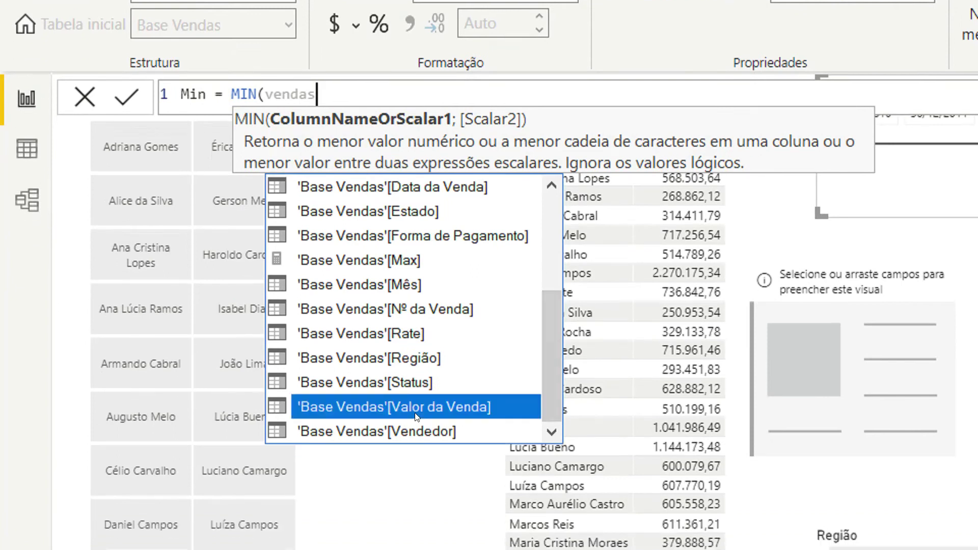
pyautogui.click(417, 407)
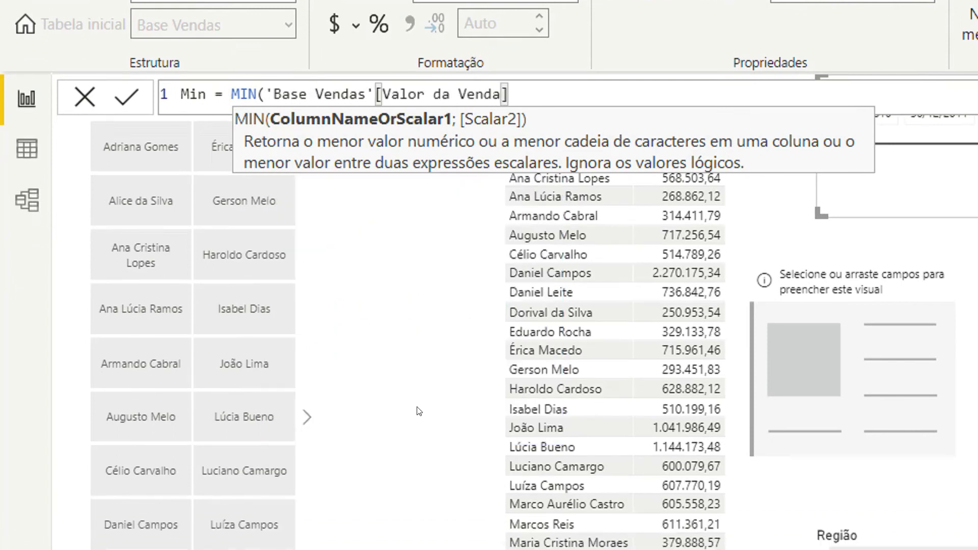
pyautogui.write('(')
pyautogui.press('BackSpace')
pyautogui.write(')')
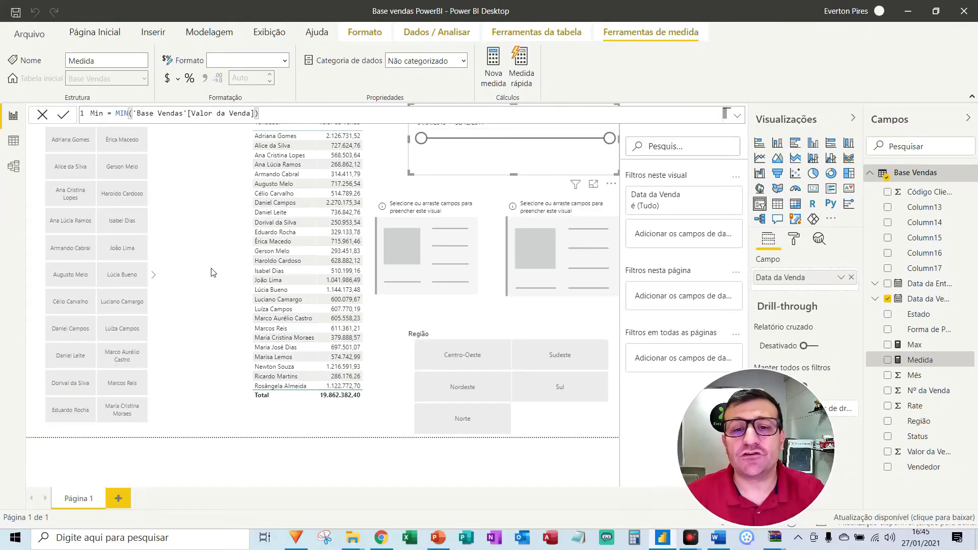
pyautogui.press('Return')
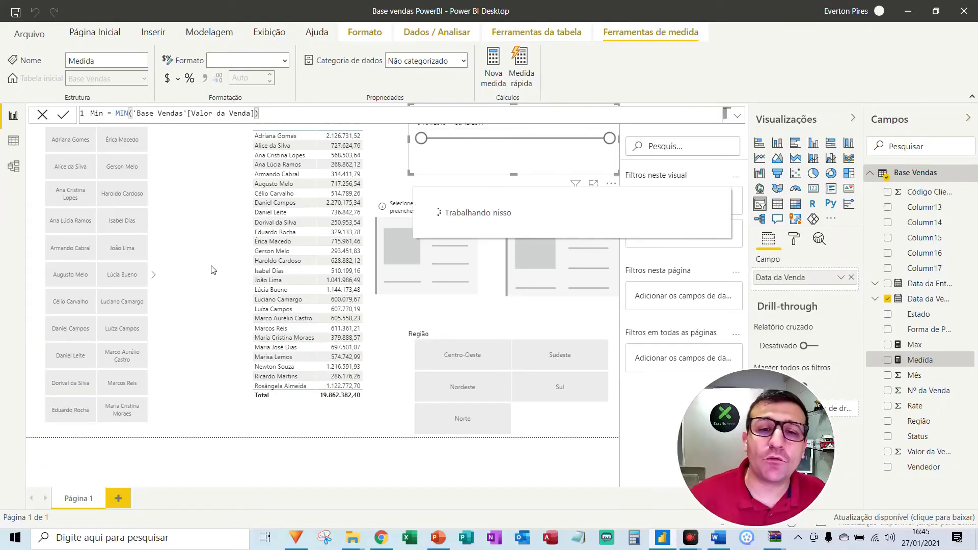
pyautogui.hotkey('ctrl', 'alt', 'd')
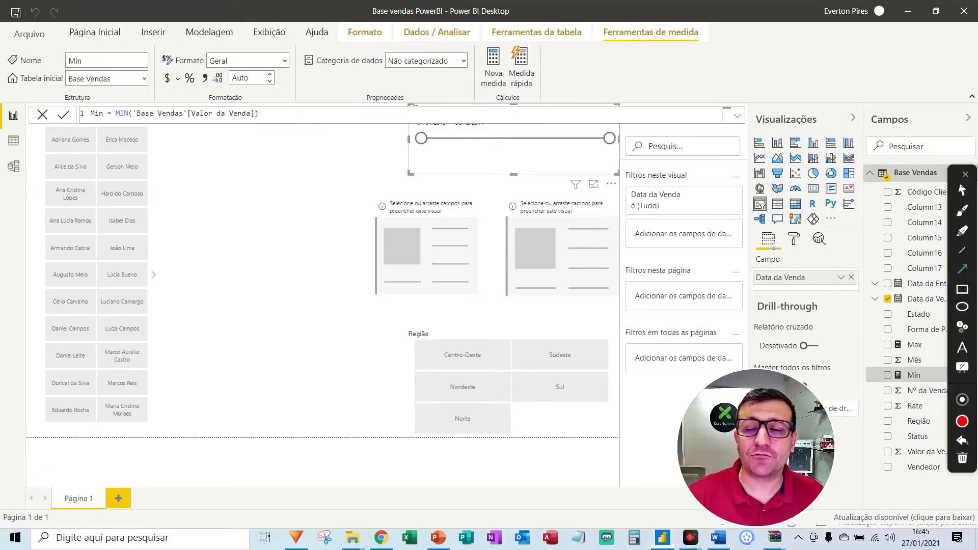
pyautogui.moveTo(724, 256); pyautogui.dragTo(900, 380)
pyautogui.press('Escape')
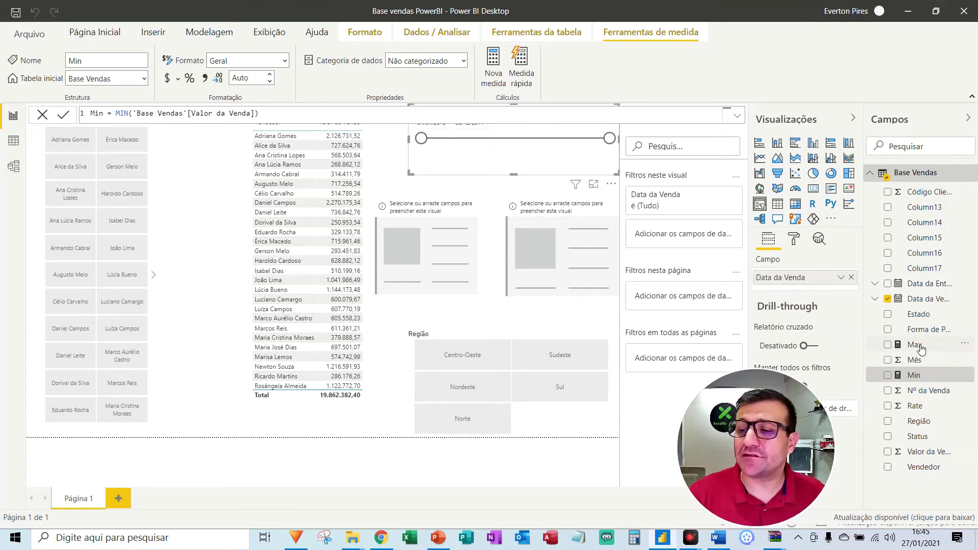
# - Assign the Max measure to the first empty card and the Min measure to the second one
pyautogui.moveTo(864, 344); pyautogui.dragTo(437, 256)
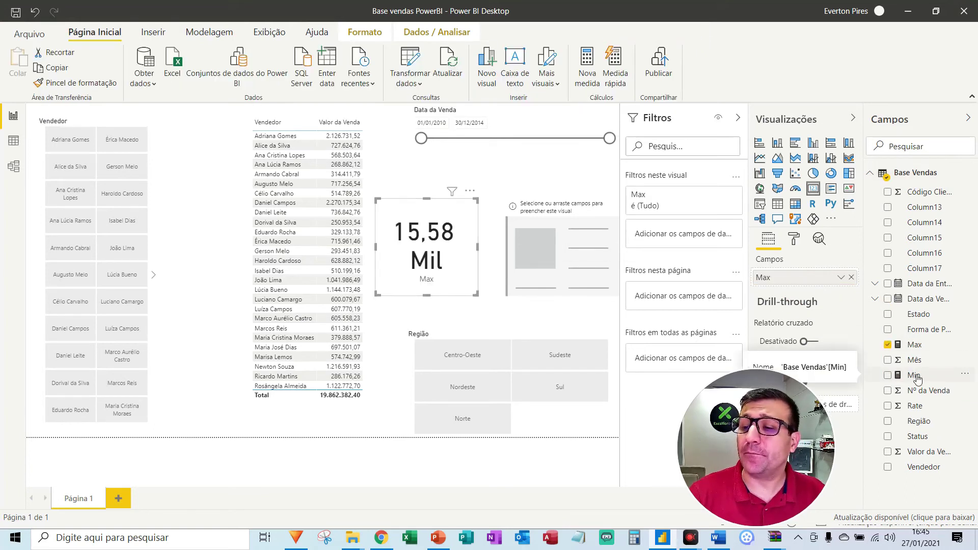
pyautogui.moveTo(913, 377); pyautogui.dragTo(560, 249)
pyautogui.press('F5')
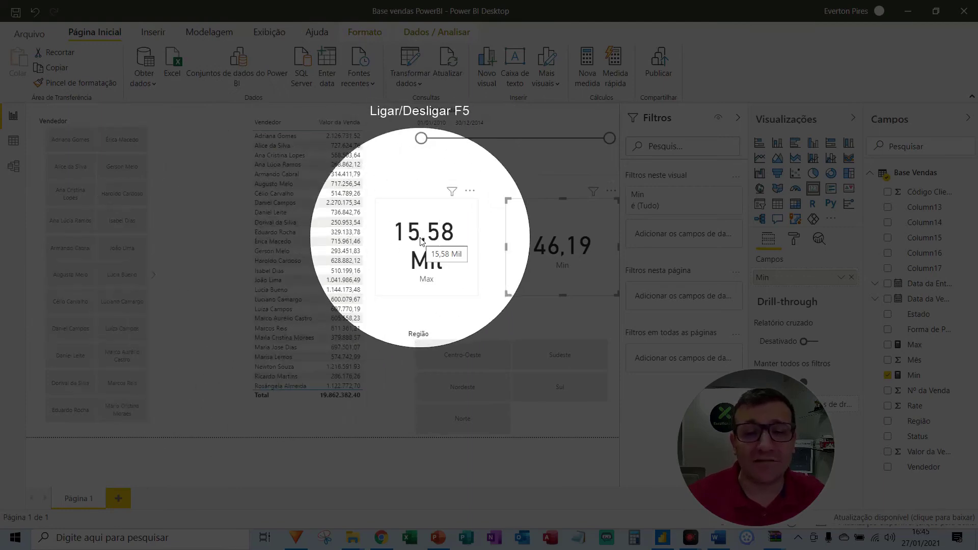
pyautogui.press('F5')
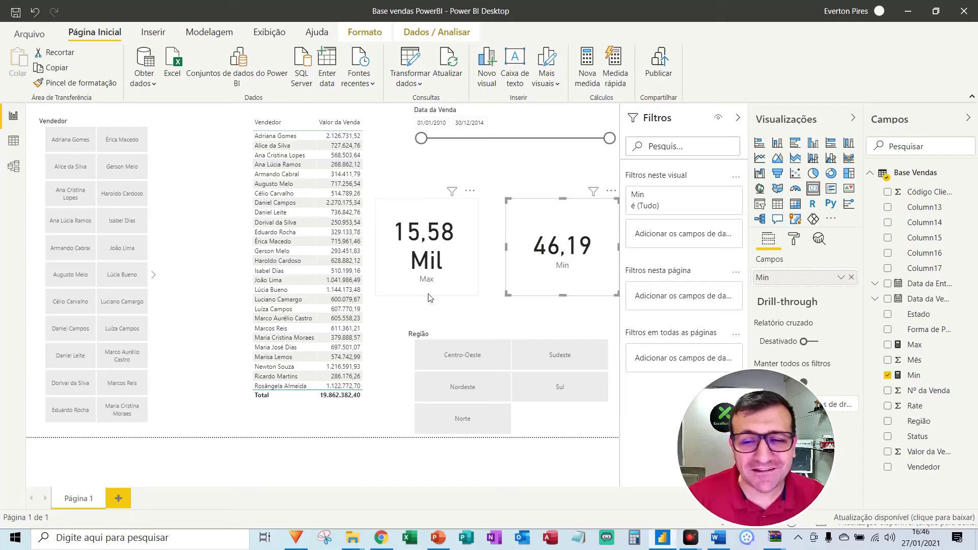
# - Filter by the first and fourth sellers in the Vendedor slicer in turn, compare the Max and Min cards, and clear the selection
pyautogui.click(72, 145)
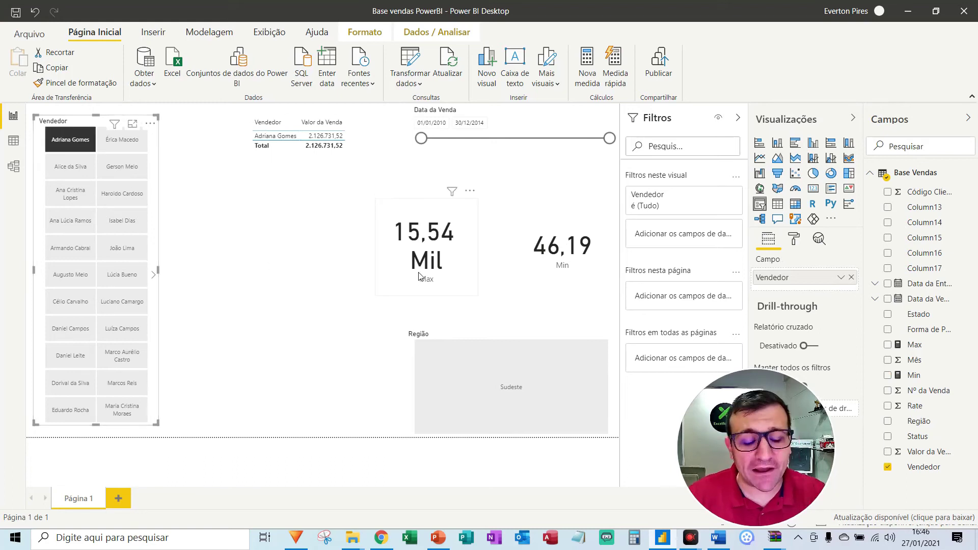
pyautogui.press('F5')
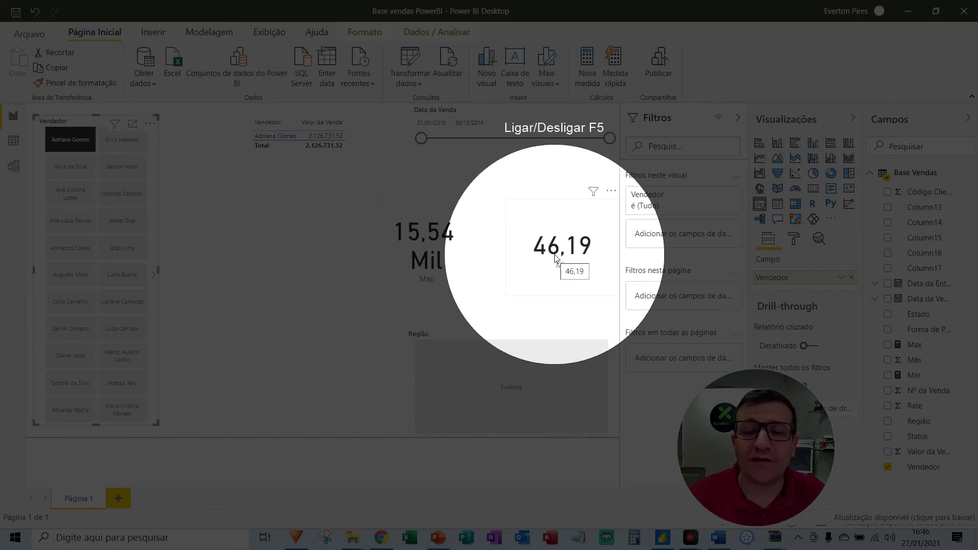
pyautogui.press('F5')
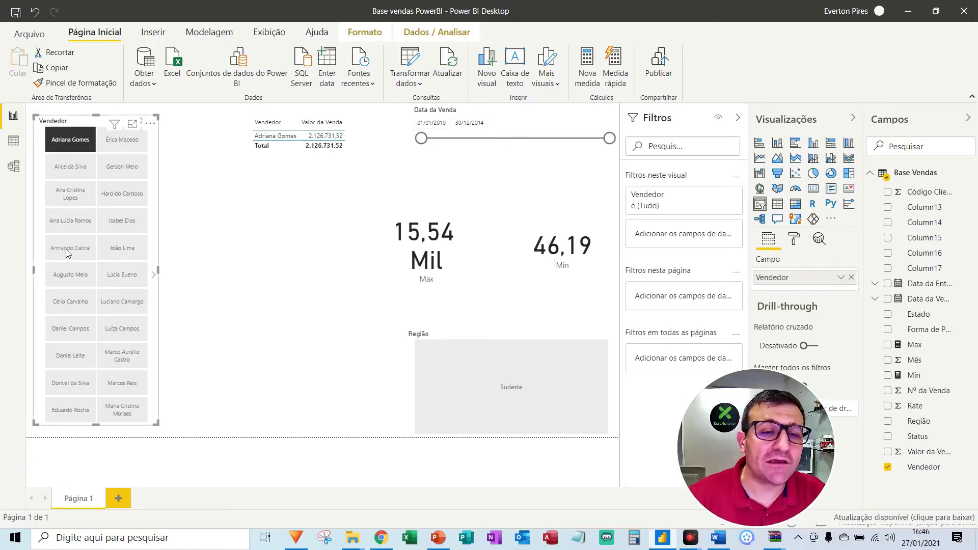
pyautogui.click(67, 224)
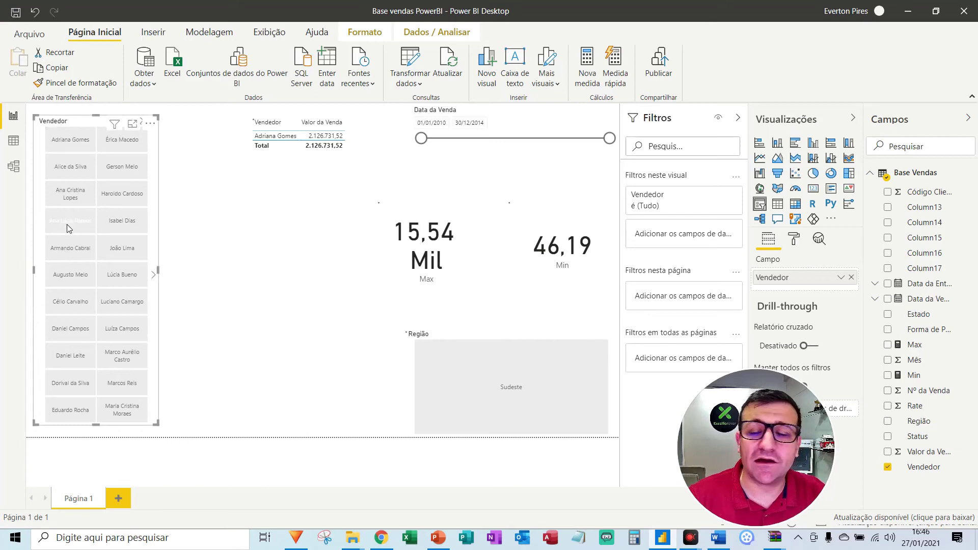
pyautogui.press('F5')
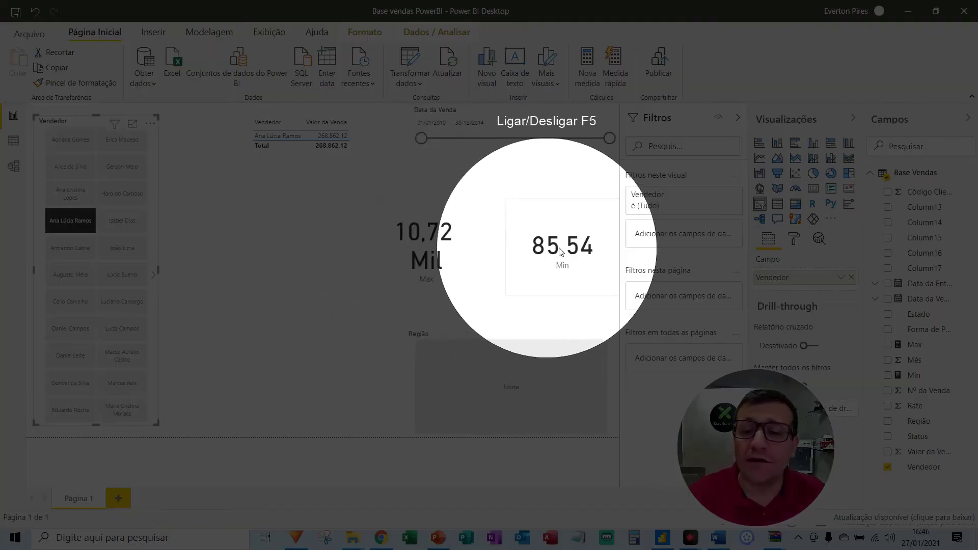
pyautogui.press('F5')
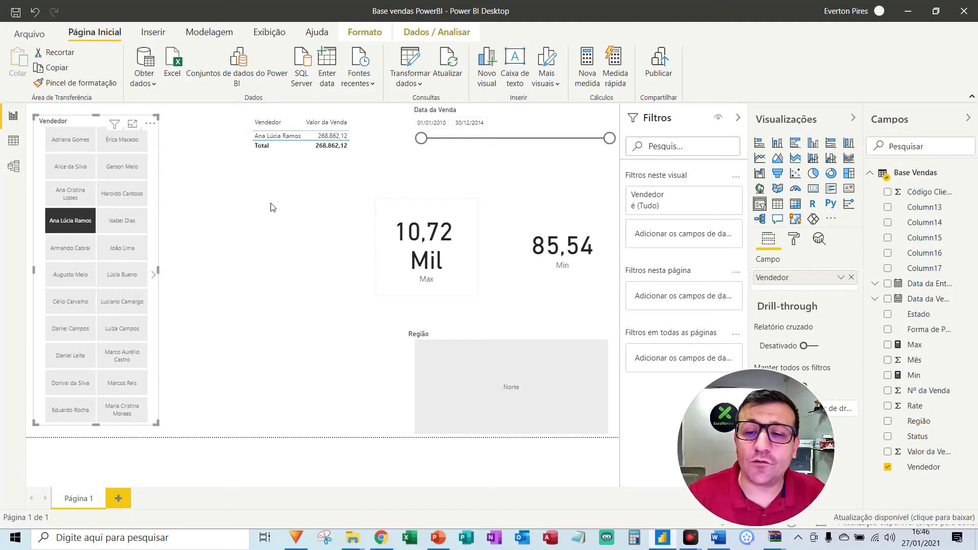
pyautogui.click(74, 221)
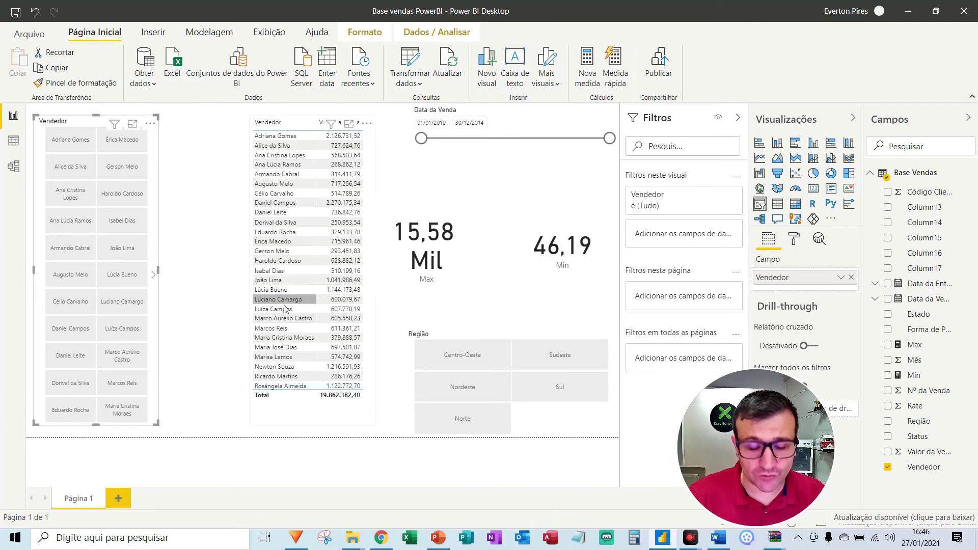
pyautogui.press('F5')
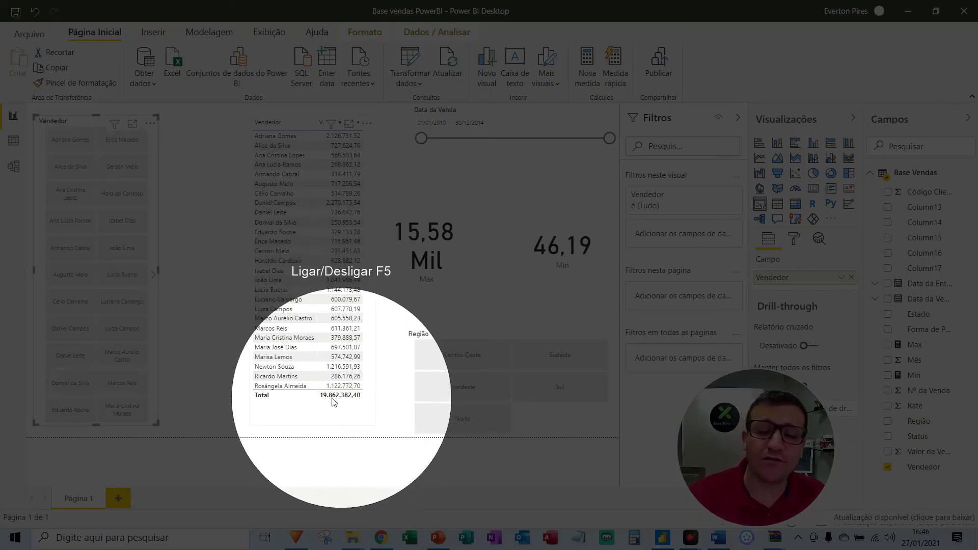
pyautogui.press('F5')
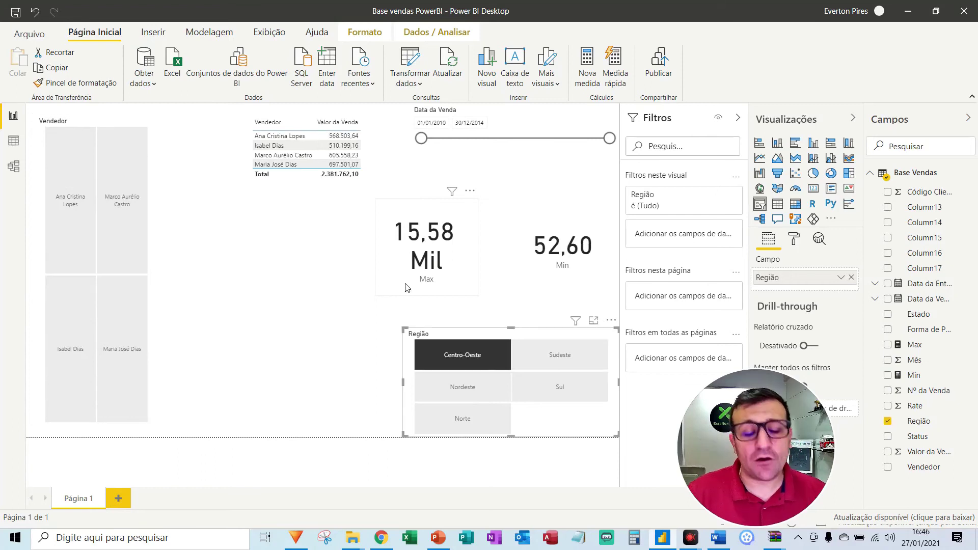
# - Compare the Max and Min cards for Centro-Oeste, Sudeste and Norte in the Região slicer and clear the region selection
pyautogui.press('F5')
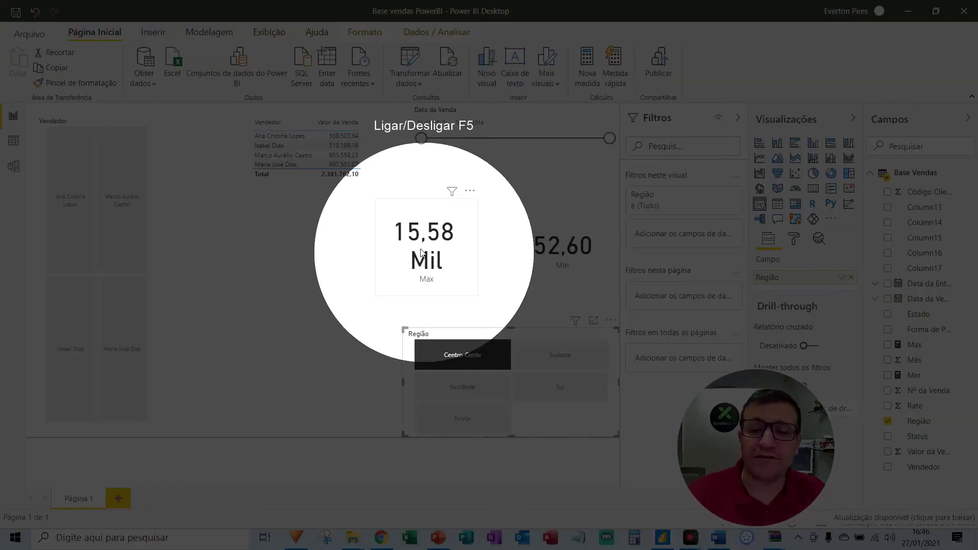
pyautogui.press('F5')
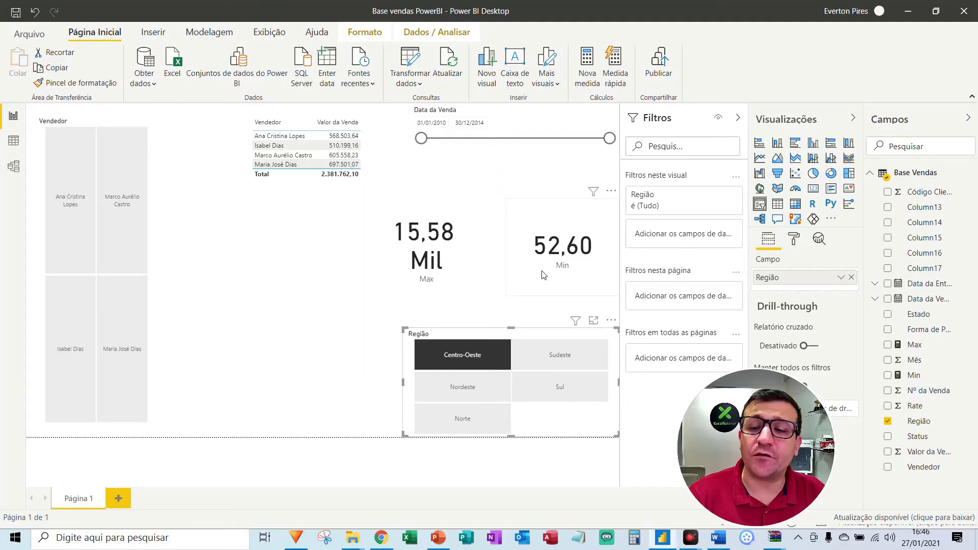
pyautogui.click(554, 359)
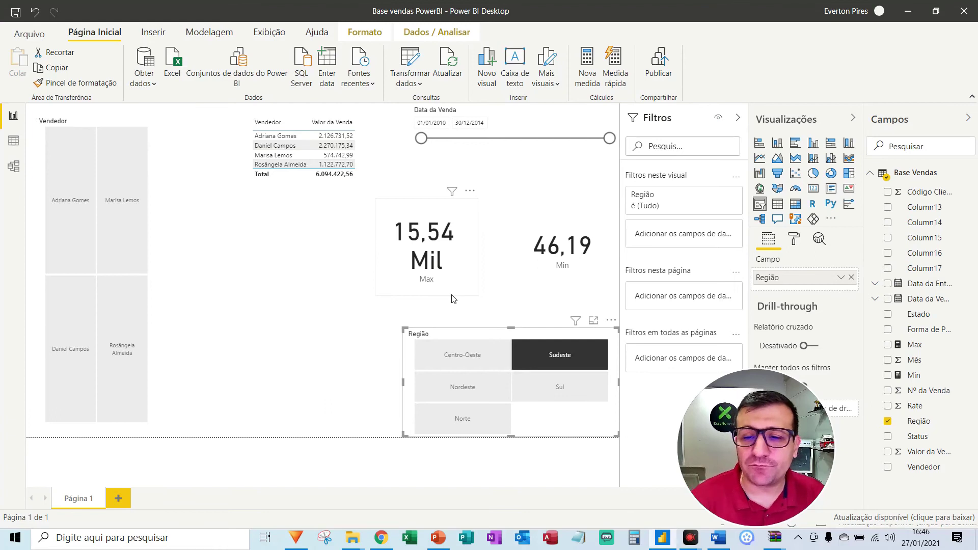
pyautogui.click(471, 421)
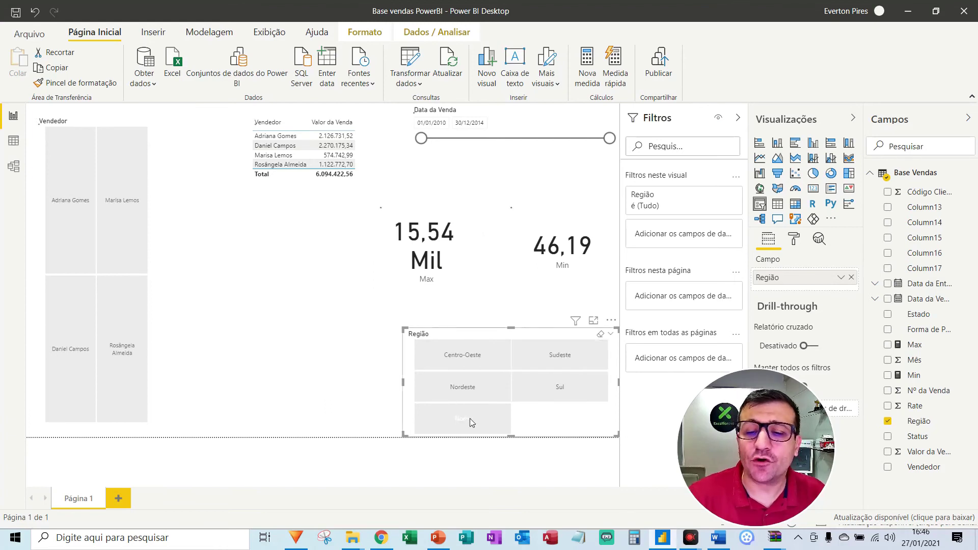
pyautogui.press('F5')
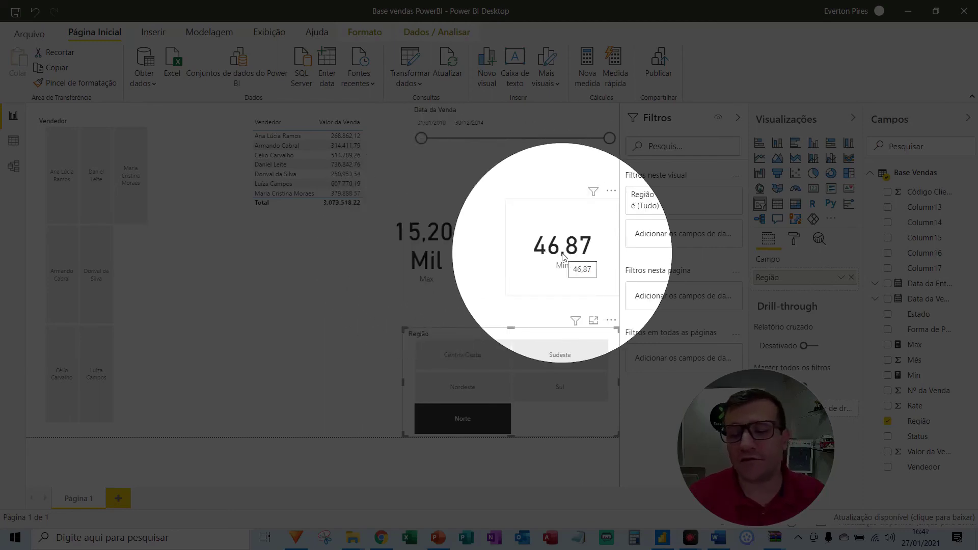
pyautogui.press('F5')
pyautogui.click(465, 414)
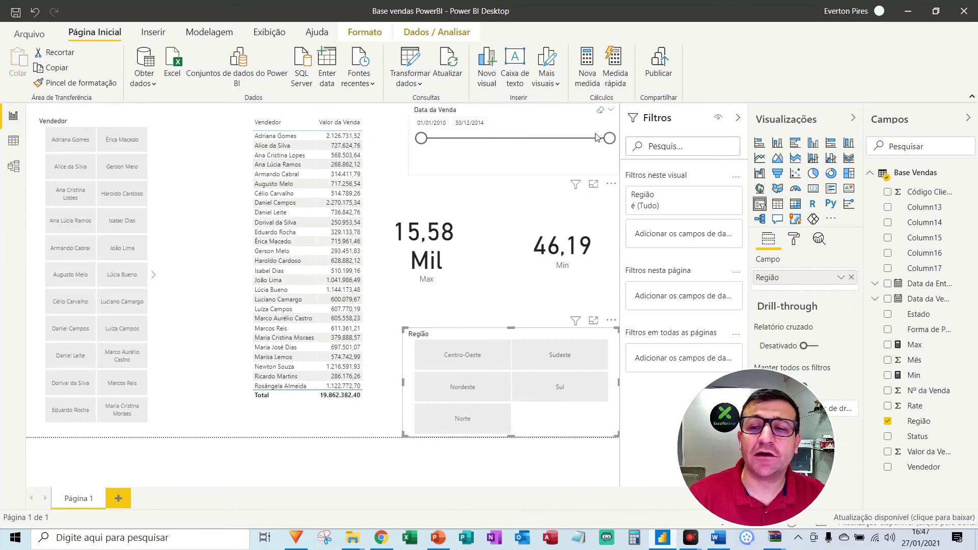
# - Move the Data da Venda slicer's end date to 24/12/2010 and then to 10/01/2012, checking the Max card for each period
pyautogui.moveTo(614, 140); pyautogui.dragTo(460, 146)
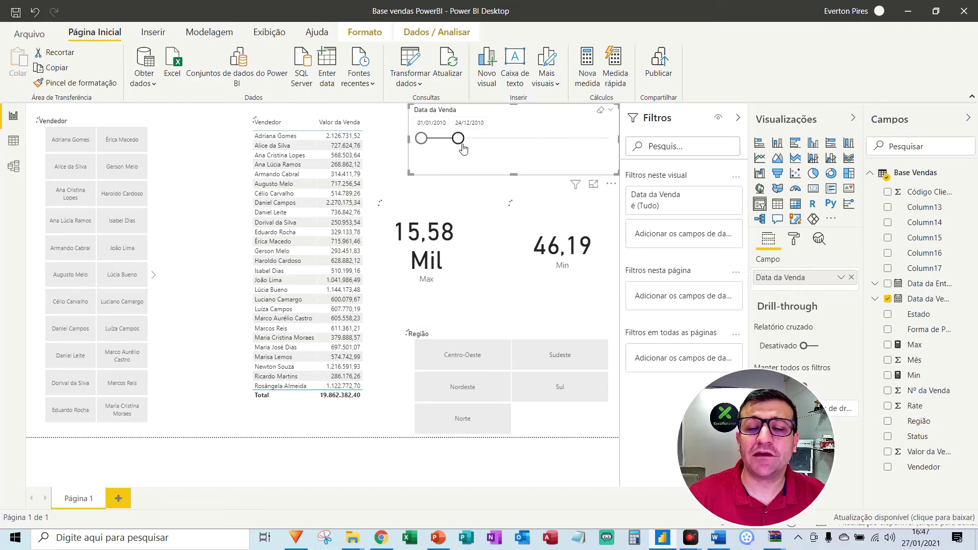
pyautogui.press('F5')
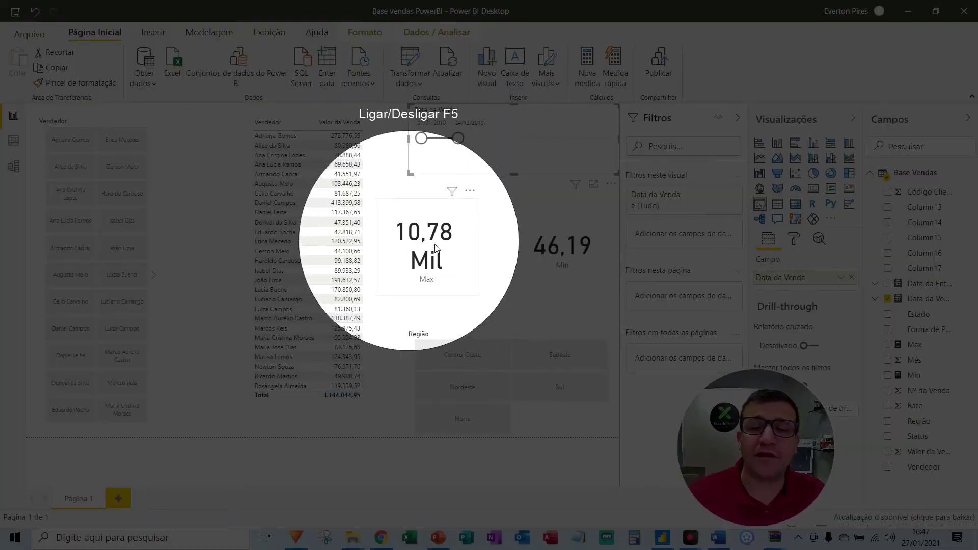
pyautogui.press('F5')
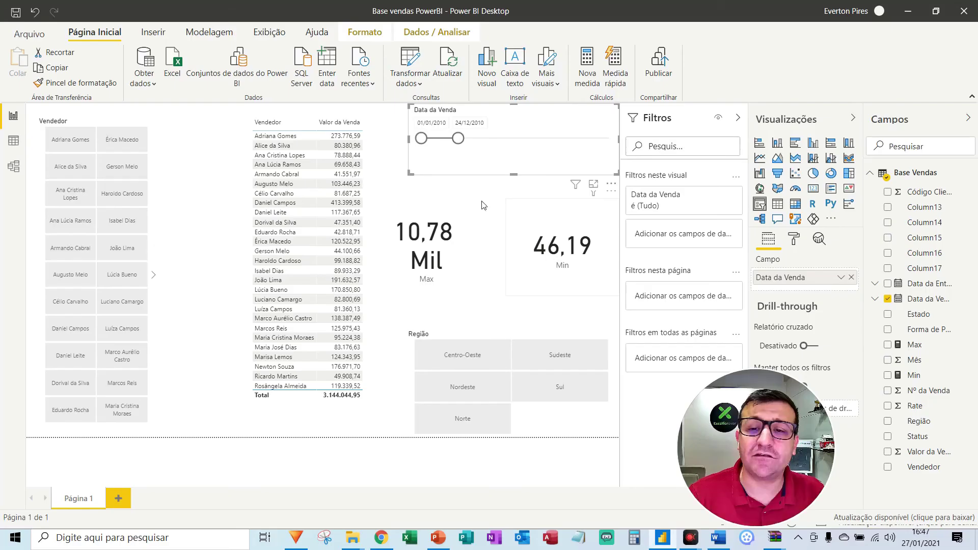
pyautogui.moveTo(458, 138); pyautogui.dragTo(503, 148)
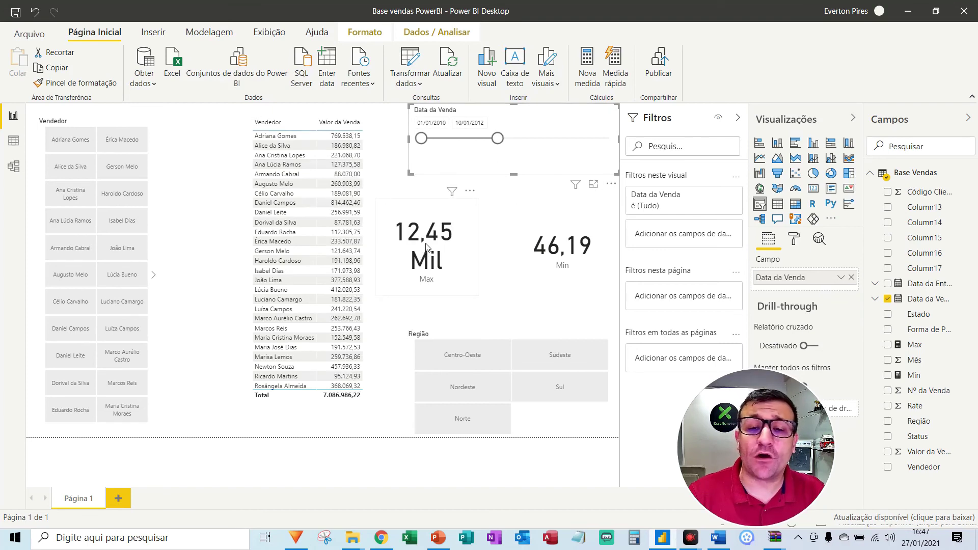
pyautogui.press('F5')
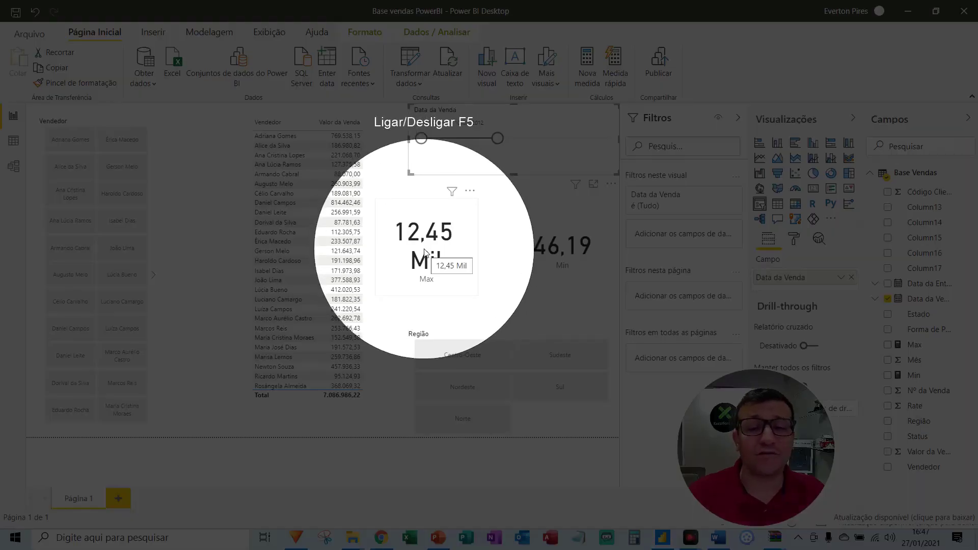
pyautogui.press('F5')
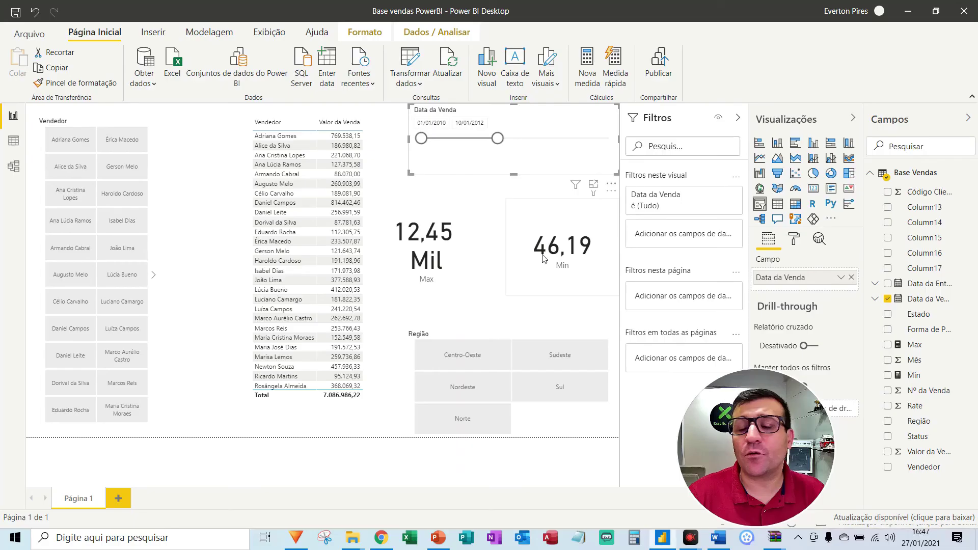